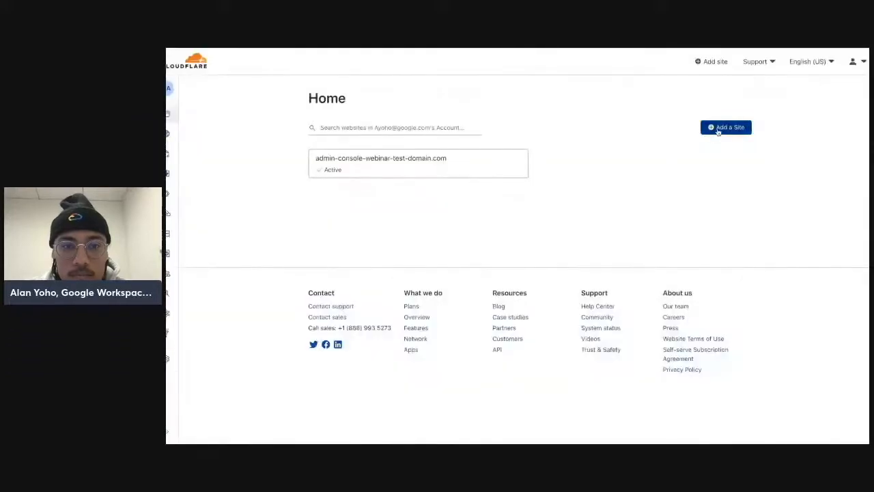
Step: Start adding a site and search Cloudflare's domain registration for admin-console-webinar-test-domain-ii.com
{"action": "left_click", "coordinate": [717, 132]}
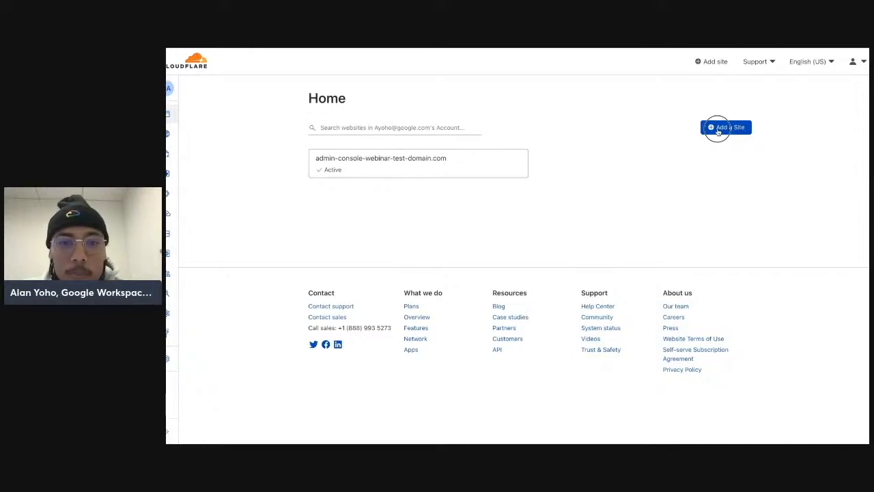
{"action": "left_click", "coordinate": [718, 130]}
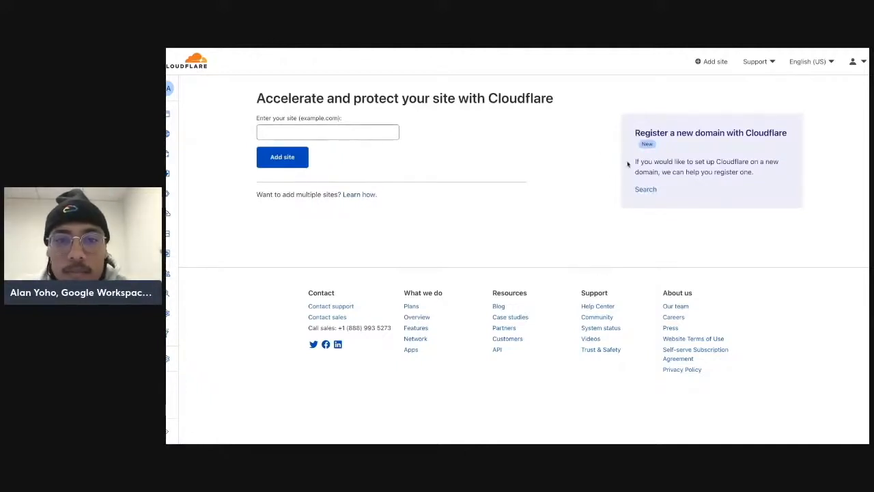
{"action": "left_click", "coordinate": [645, 190]}
{"action": "left_click", "coordinate": [528, 161]}
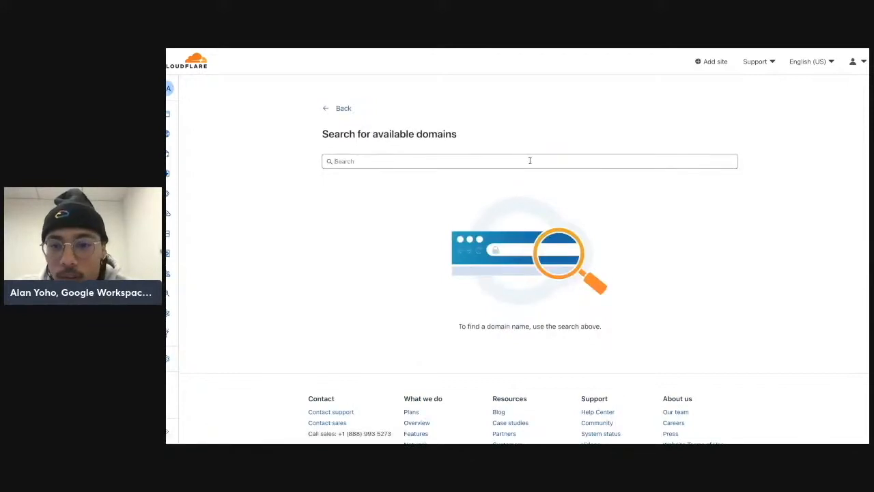
{"action": "type", "text": "admin-console-webinar-test-domain-ii.com"}
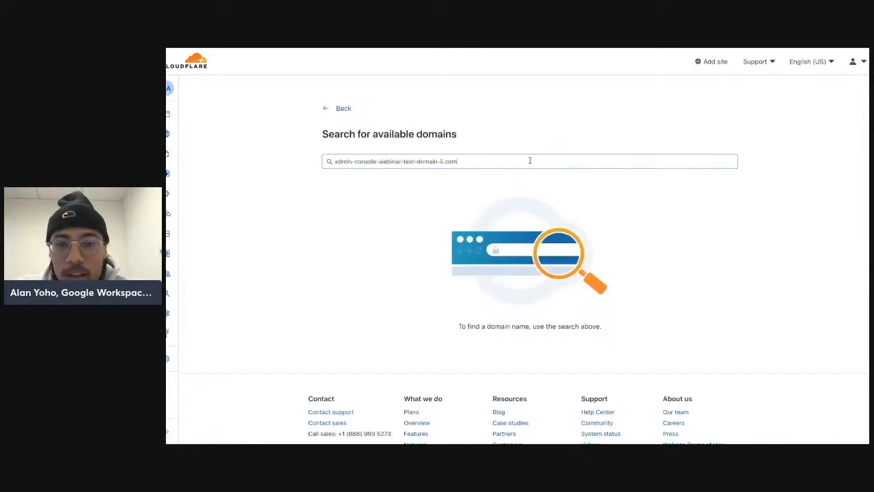
{"action": "key", "text": "Return"}
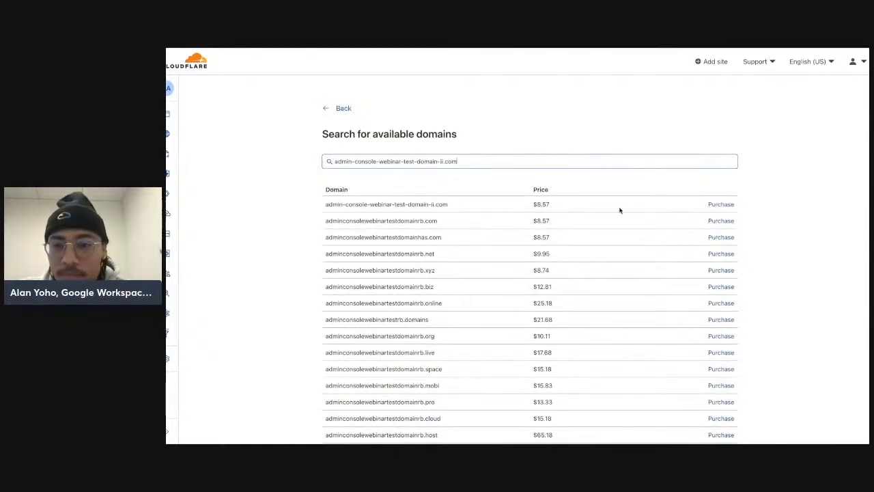
Step: Purchase admin-console-webinar-test-domain-ii.com on the Free plan and save the 1-year registration details with auto renew
{"action": "left_click", "coordinate": [717, 207]}
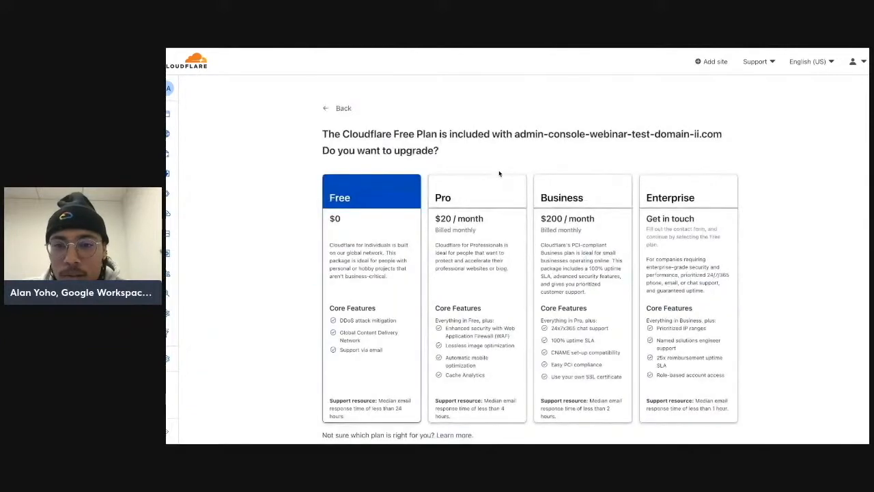
{"action": "scroll", "coordinate": [500, 174], "scroll_direction": "down", "scroll_amount": 3}
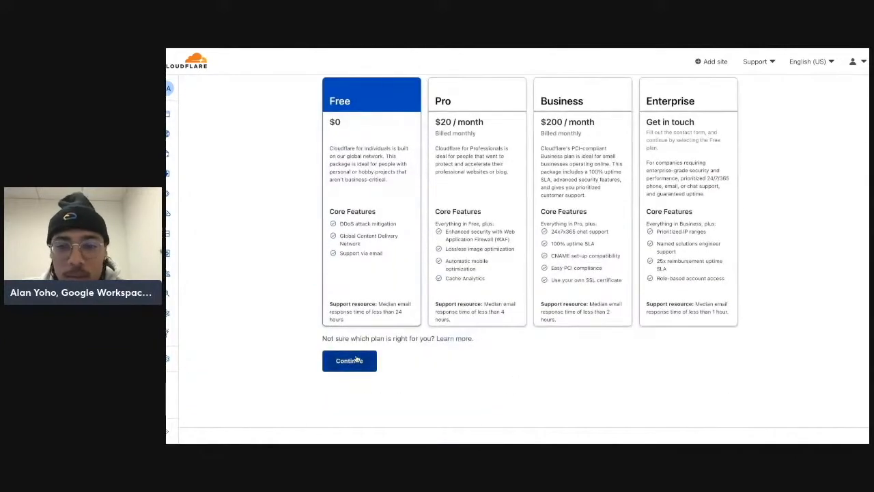
{"action": "left_click", "coordinate": [351, 360]}
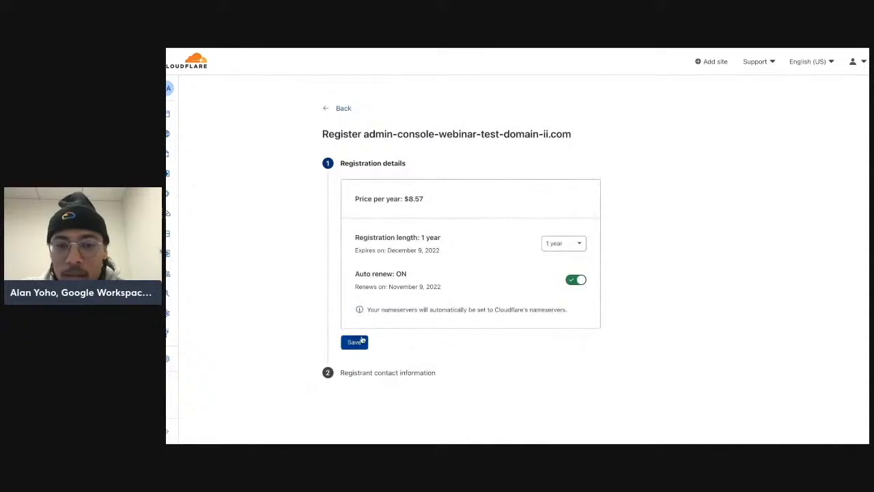
{"action": "left_click", "coordinate": [362, 343]}
Step: Save the registrant contact information, confirm the $8.57 payment, and go to the domain overview
{"action": "scroll", "coordinate": [363, 301], "scroll_direction": "down", "scroll_amount": 2}
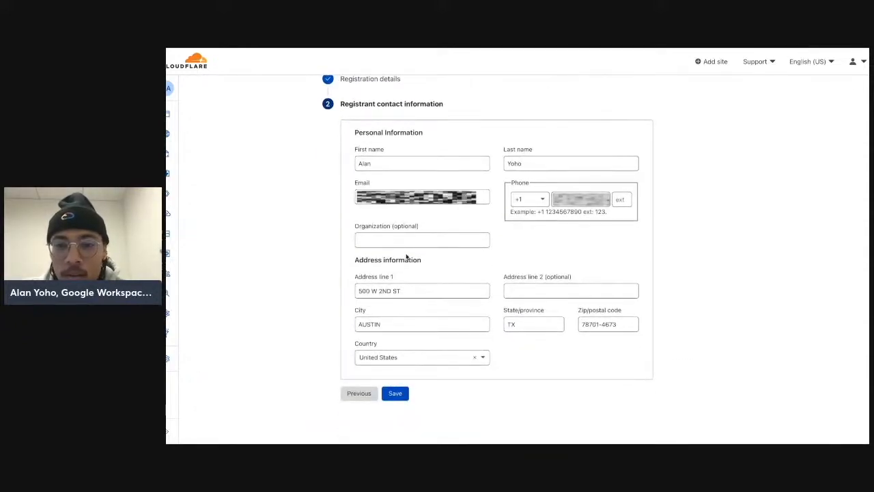
{"action": "left_click", "coordinate": [400, 395]}
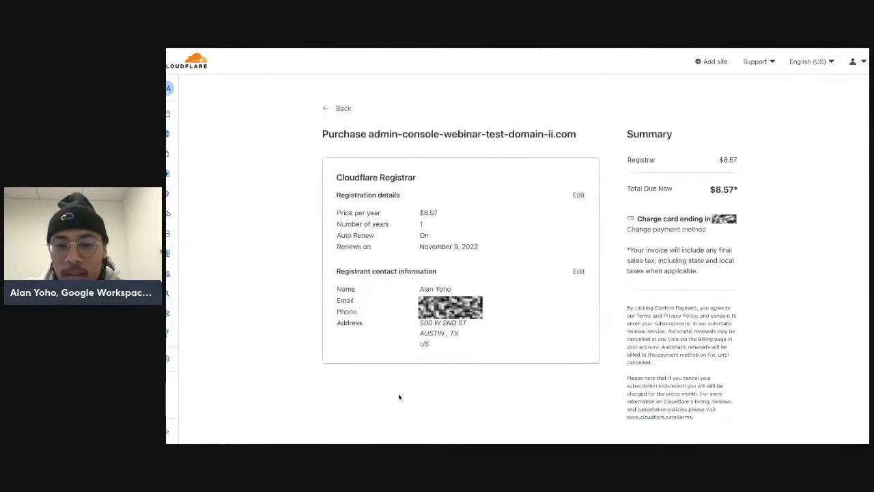
{"action": "scroll", "coordinate": [399, 397], "scroll_direction": "down", "scroll_amount": 1}
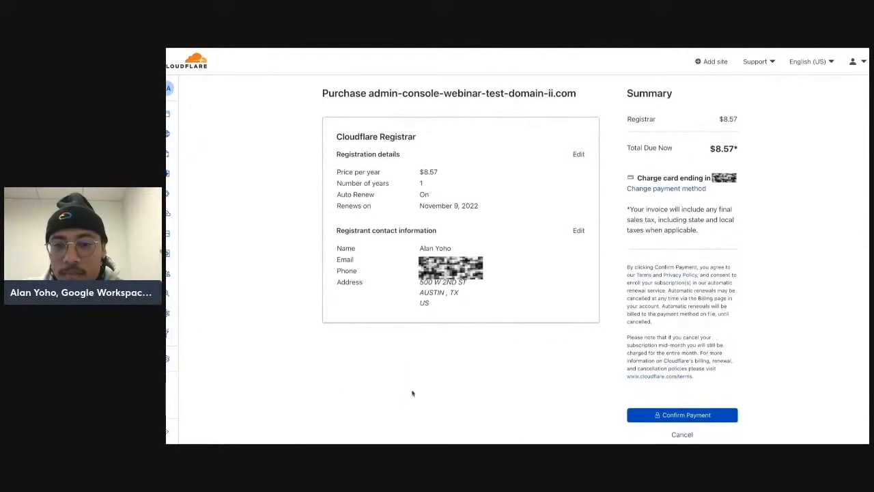
{"action": "scroll", "coordinate": [475, 373], "scroll_direction": "down", "scroll_amount": 1}
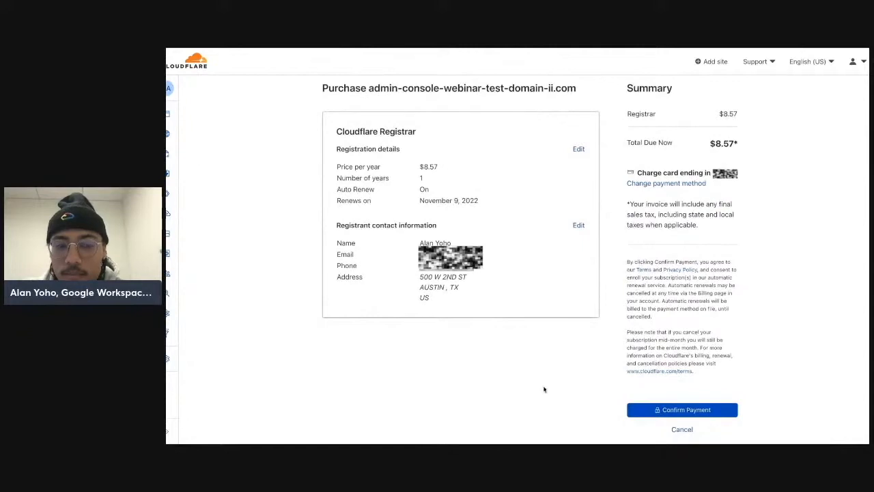
{"action": "left_click", "coordinate": [648, 411]}
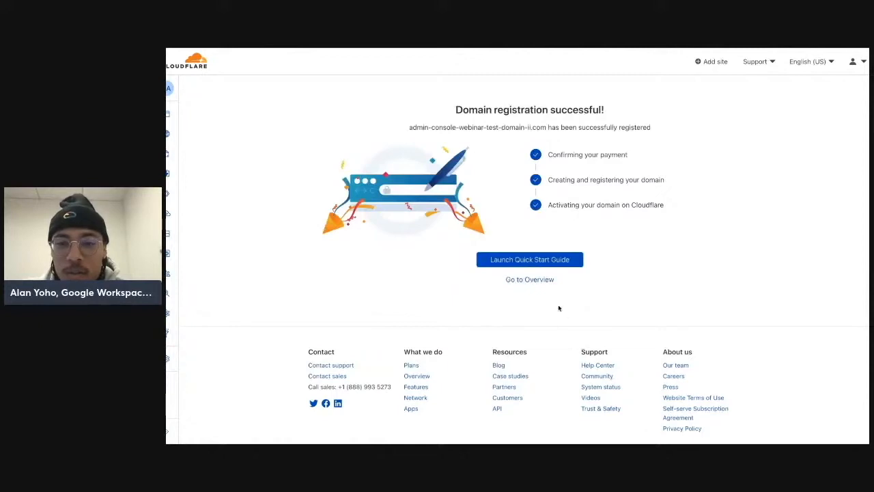
{"action": "left_click", "coordinate": [530, 280]}
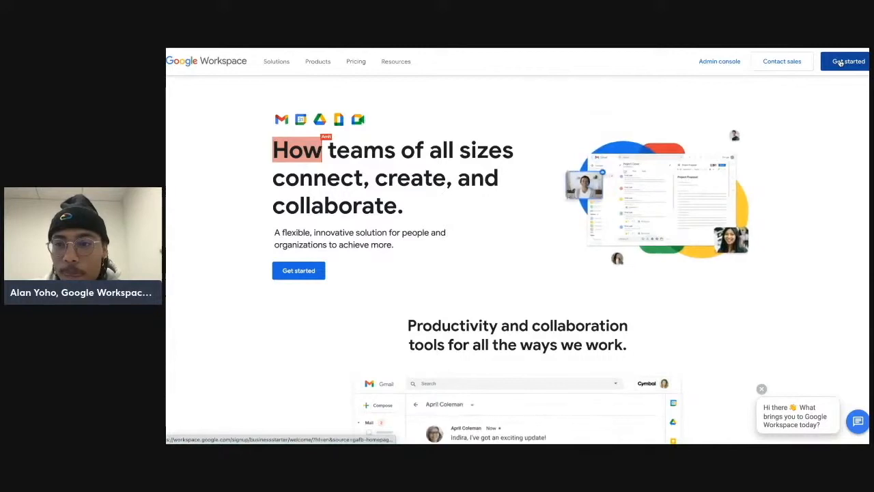
Step: In the Google Workspace sign-up, set the business name to admin-console-webinar-test-domain-ii, choose 2-9 employees, and continue
{"action": "left_click", "coordinate": [457, 147]}
{"action": "type", "text": "admin-console-webinar-test-domain-ii.com"}
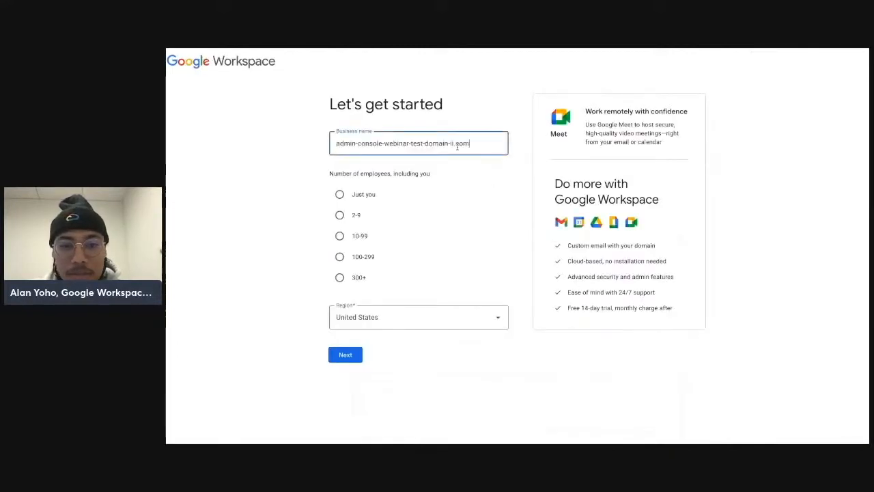
{"action": "key", "text": "BackSpace"}
{"action": "key", "text": "BackSpace"}
{"action": "key", "text": "BackSpace"}
{"action": "key", "text": "BackSpace"}
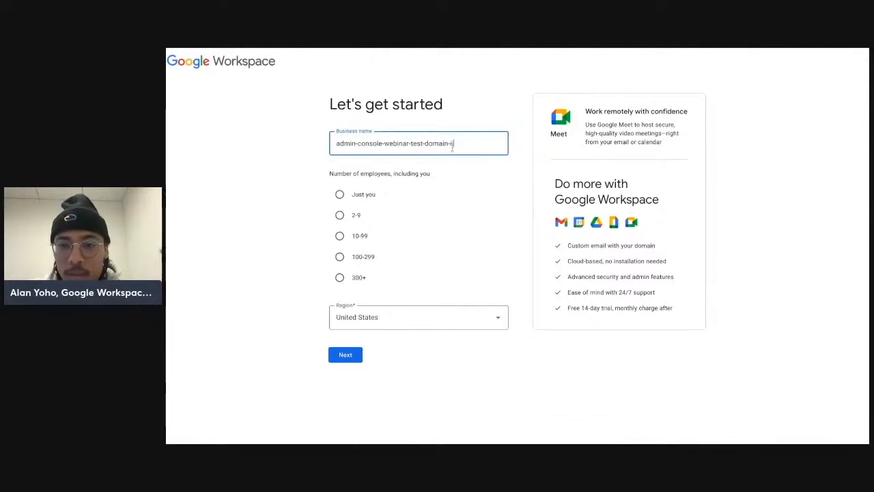
{"action": "left_click", "coordinate": [340, 215]}
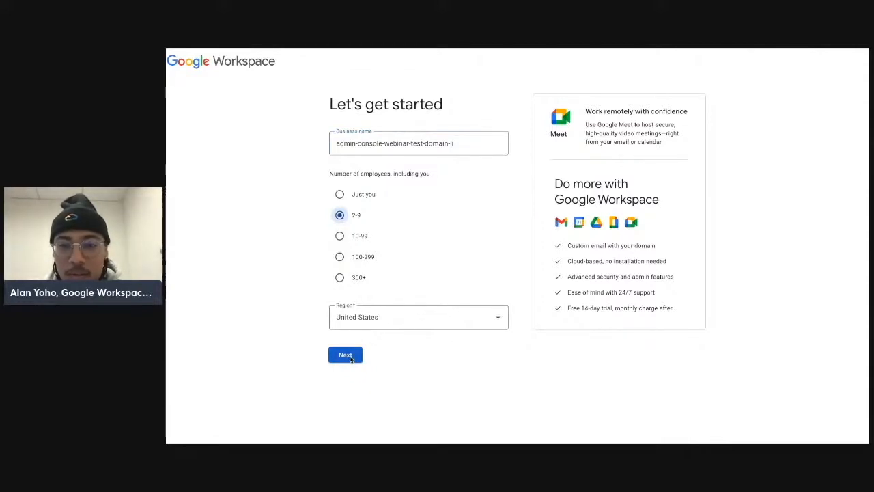
{"action": "left_click", "coordinate": [345, 355]}
{"action": "left_click", "coordinate": [476, 175]}
{"action": "type", "text": "ALan"}
{"action": "key", "text": "Tab"}
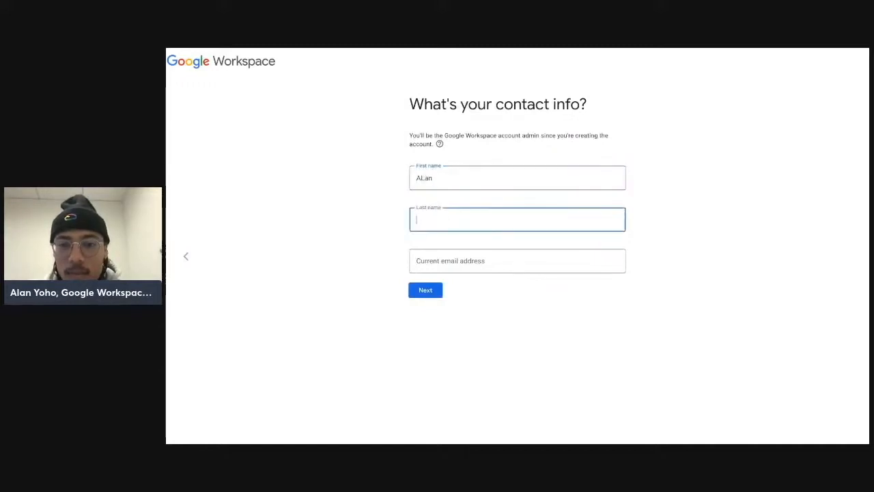
{"action": "left_click", "coordinate": [476, 175]}
{"action": "key", "text": "BackSpace"}
{"action": "key", "text": "BackSpace"}
{"action": "key", "text": "BackSpace"}
{"action": "key", "text": "BackSpace"}
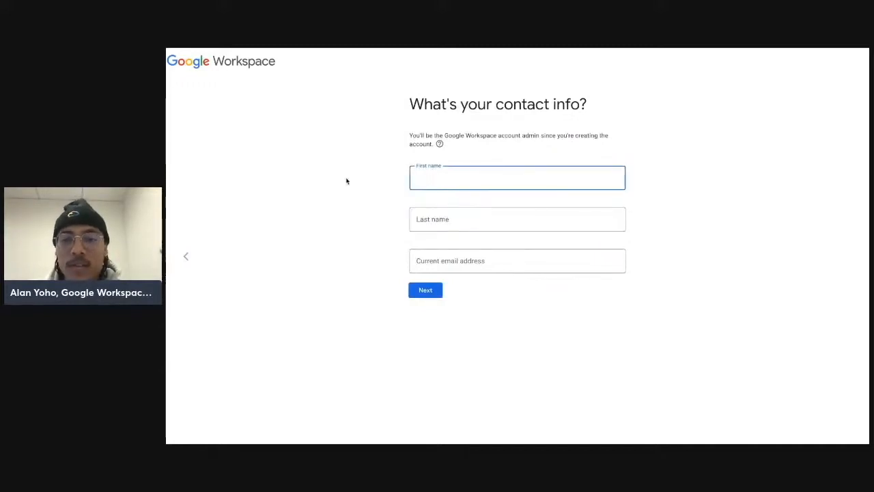
Step: Fill in the admin's first name, last name and current e-mail address, then continue
{"action": "left_click", "coordinate": [346, 181]}
{"action": "left_click", "coordinate": [447, 178]}
{"action": "key", "text": "Tab"}
{"action": "key", "text": "Tab"}
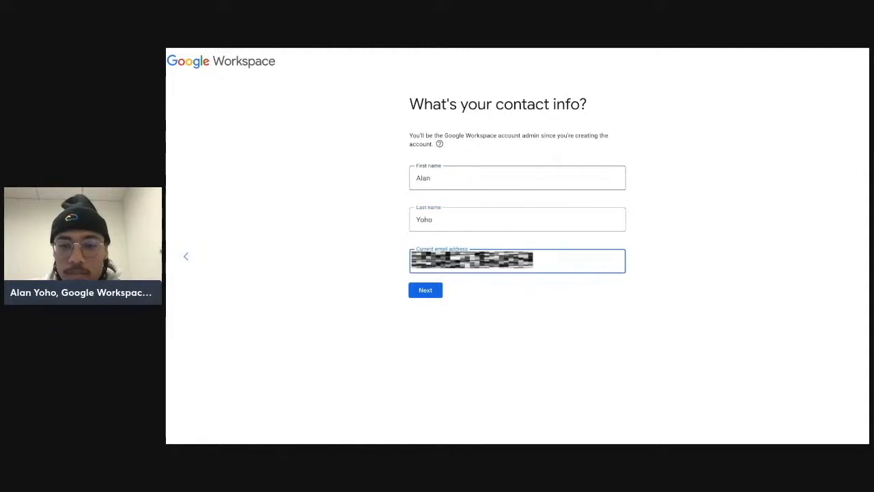
{"action": "key", "text": "Return"}
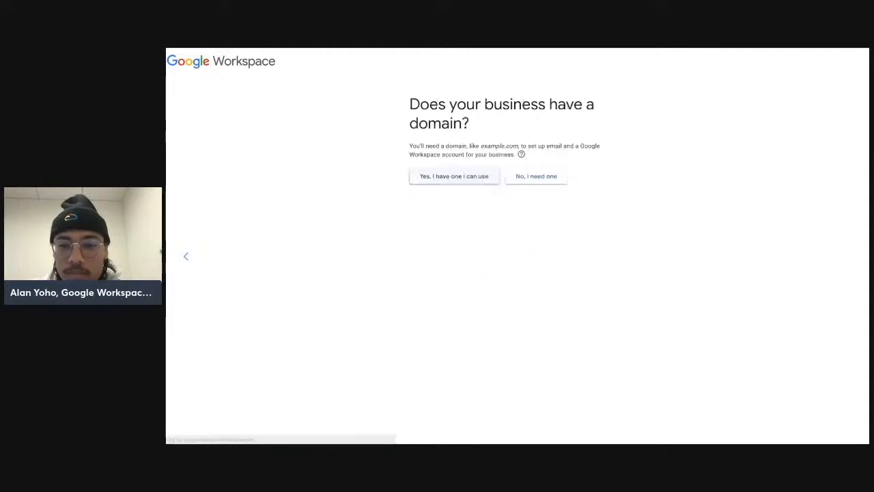
Step: Choose to use an existing domain, enter admin-console-webinar-test-domain-ii.com, confirm it, and accept the user-education emails
{"action": "left_click", "coordinate": [455, 179]}
{"action": "left_click", "coordinate": [450, 186]}
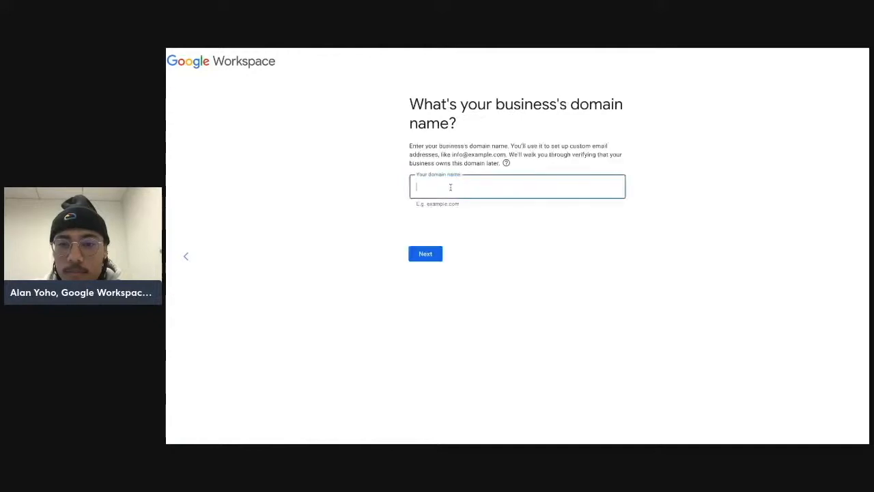
{"action": "type", "text": "admin-console-webinar-test-domain-ii.com"}
{"action": "left_click", "coordinate": [429, 253]}
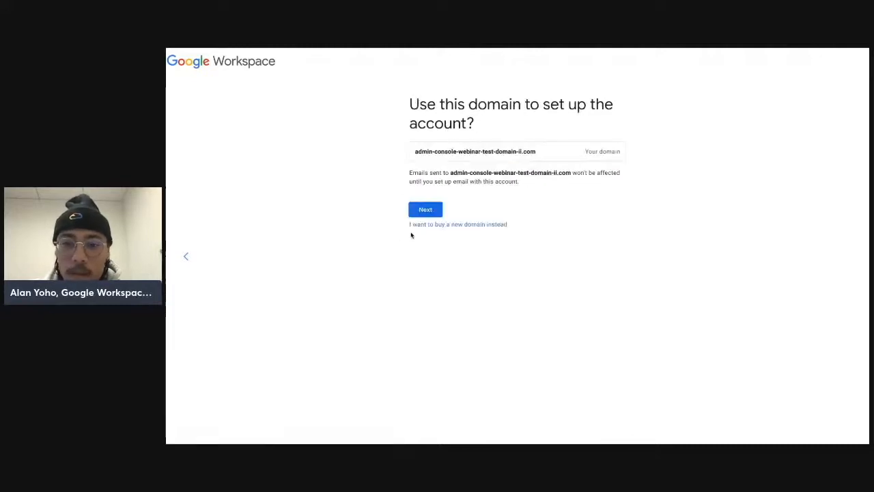
{"action": "left_click", "coordinate": [422, 207]}
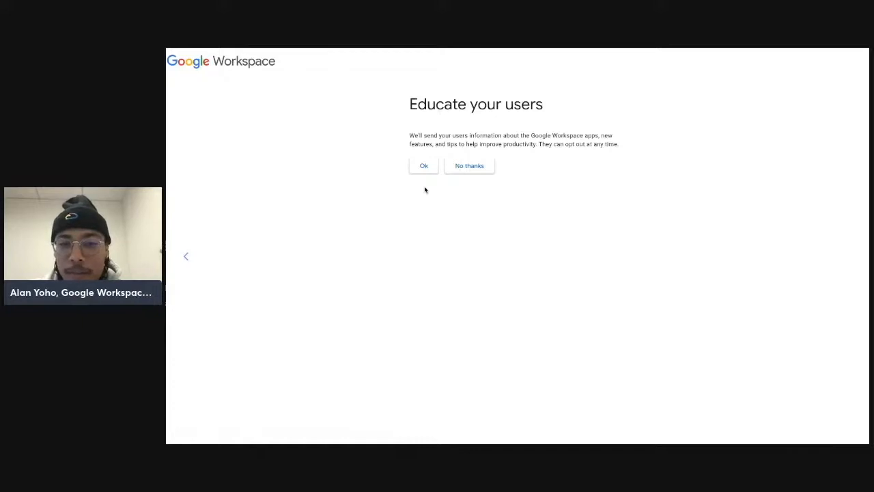
{"action": "left_click", "coordinate": [425, 169]}
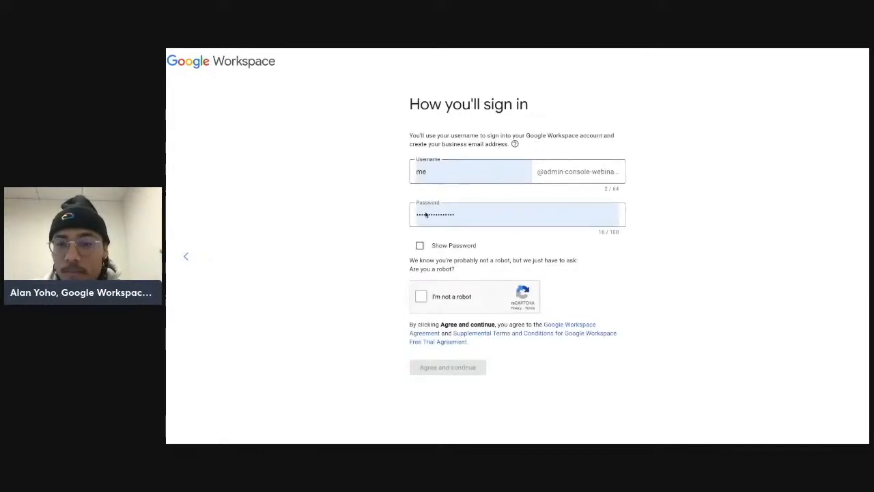
{"action": "left_click", "coordinate": [421, 296]}
{"action": "left_click", "coordinate": [491, 245]}
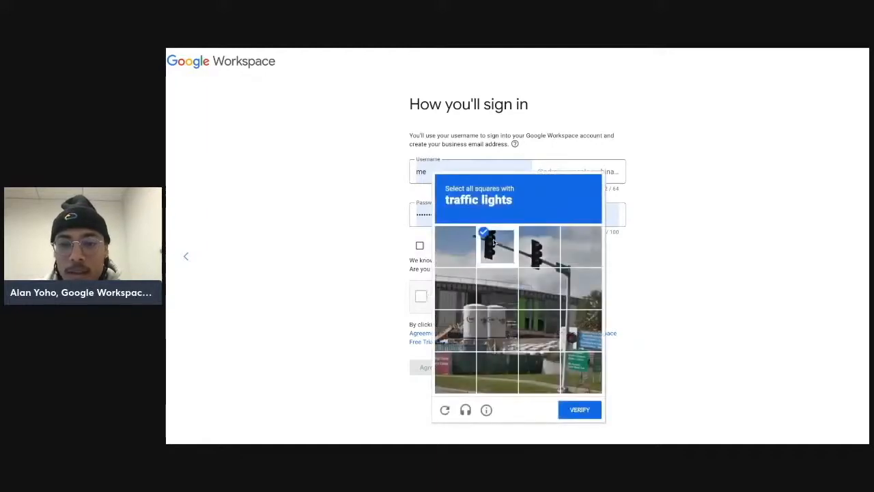
{"action": "left_click", "coordinate": [540, 273]}
{"action": "left_click", "coordinate": [537, 234]}
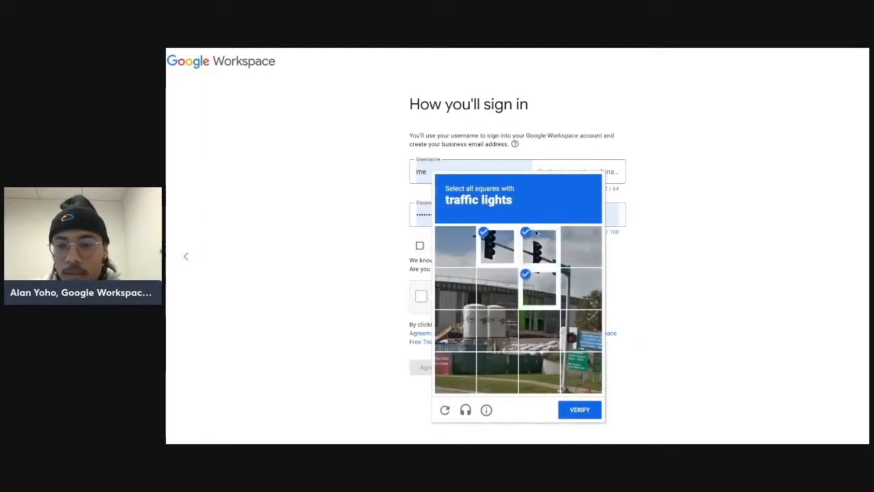
{"action": "left_click", "coordinate": [577, 409]}
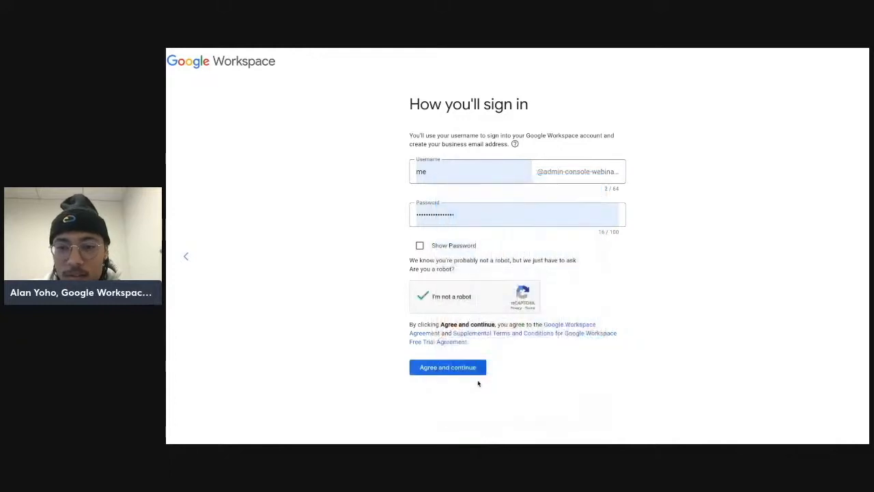
{"action": "left_click", "coordinate": [456, 373]}
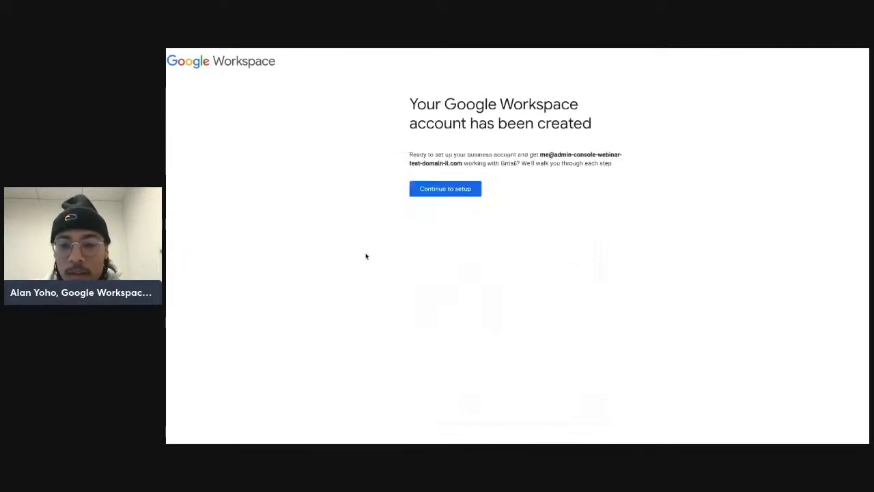
Step: Continue to setup in the Admin console and step through the four-card welcome tour until finishing it
{"action": "left_click", "coordinate": [426, 196]}
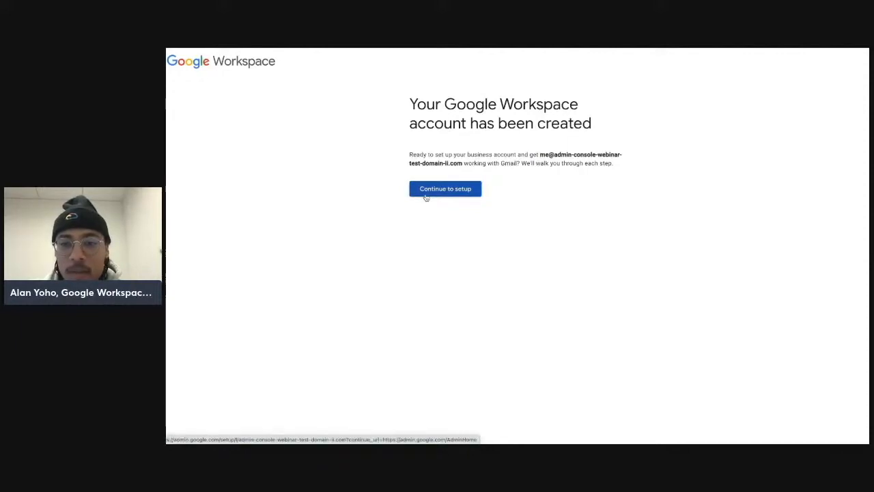
{"action": "left_click", "coordinate": [426, 197]}
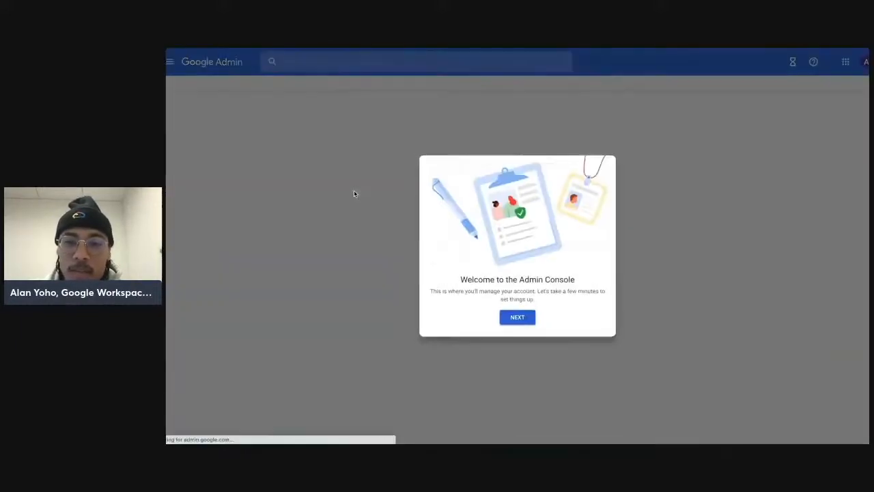
{"action": "left_click", "coordinate": [514, 326]}
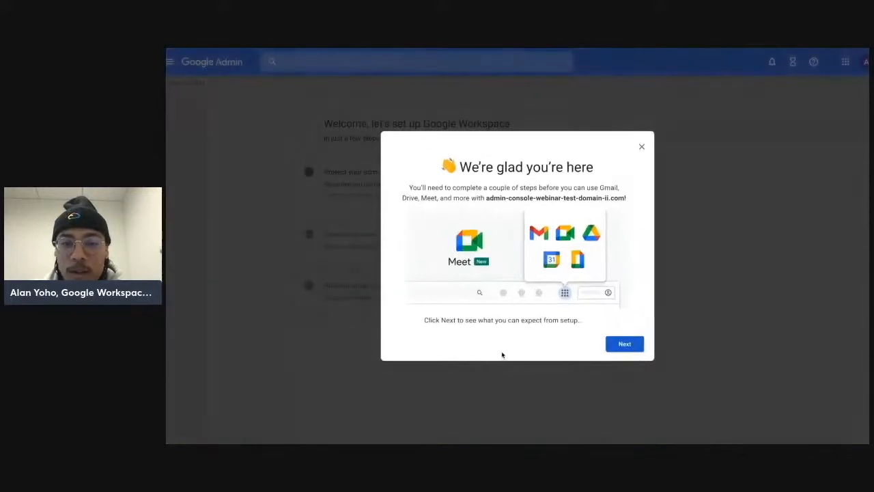
{"action": "left_click", "coordinate": [624, 344]}
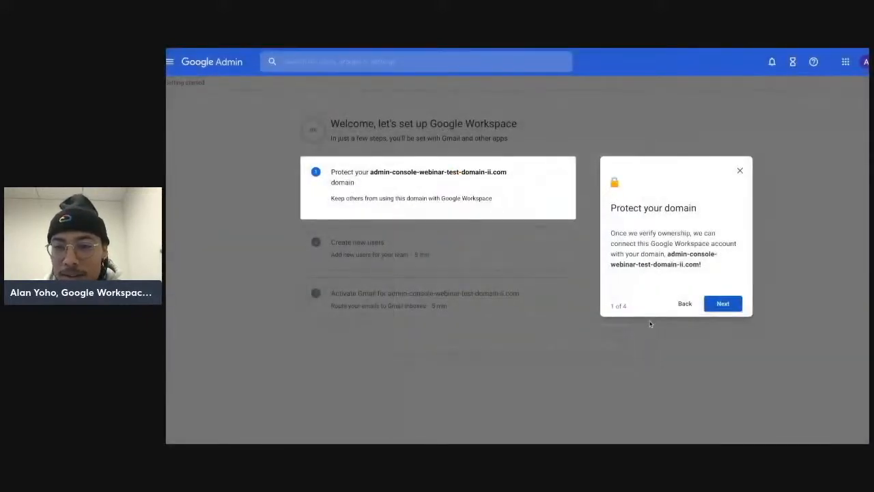
{"action": "left_click", "coordinate": [723, 304]}
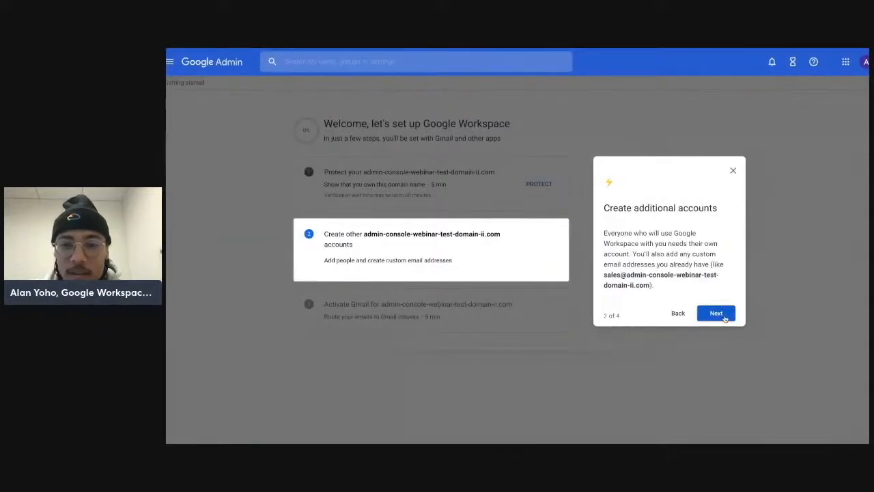
{"action": "left_click", "coordinate": [725, 319]}
{"action": "left_click", "coordinate": [721, 305]}
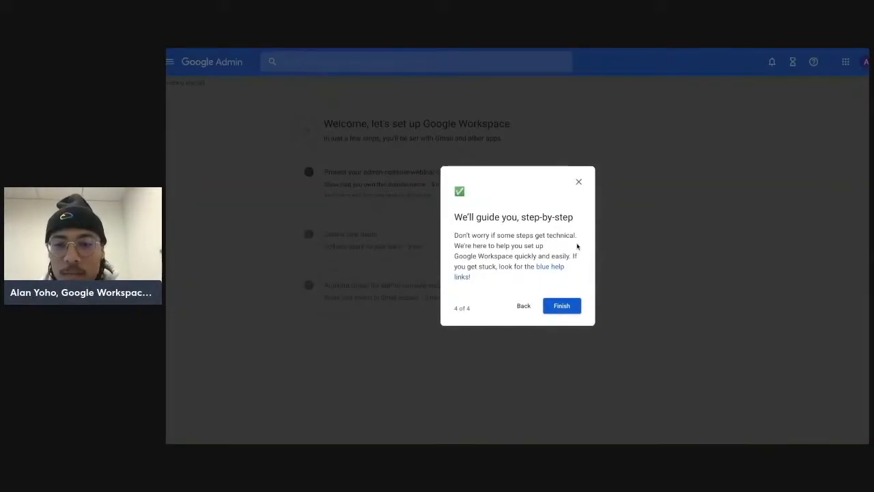
{"action": "left_click", "coordinate": [561, 305]}
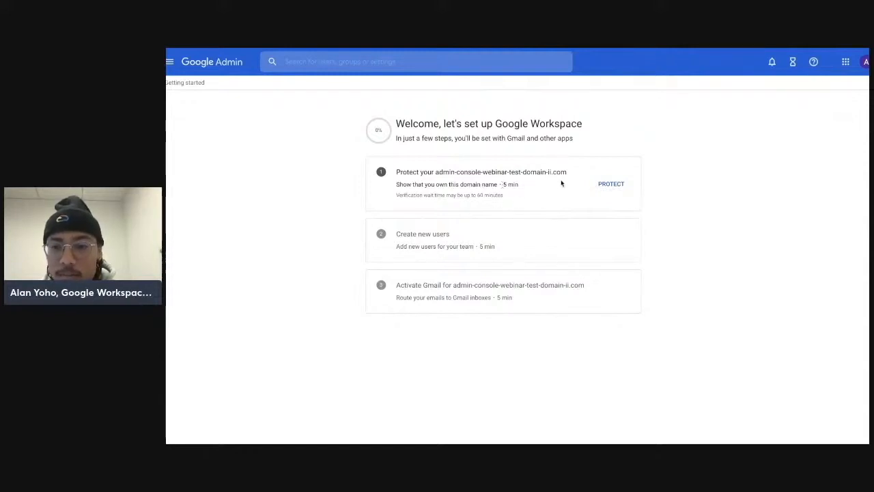
Step: Start protecting the domain and switch the verification method to Create a TXT record
{"action": "left_click", "coordinate": [609, 184]}
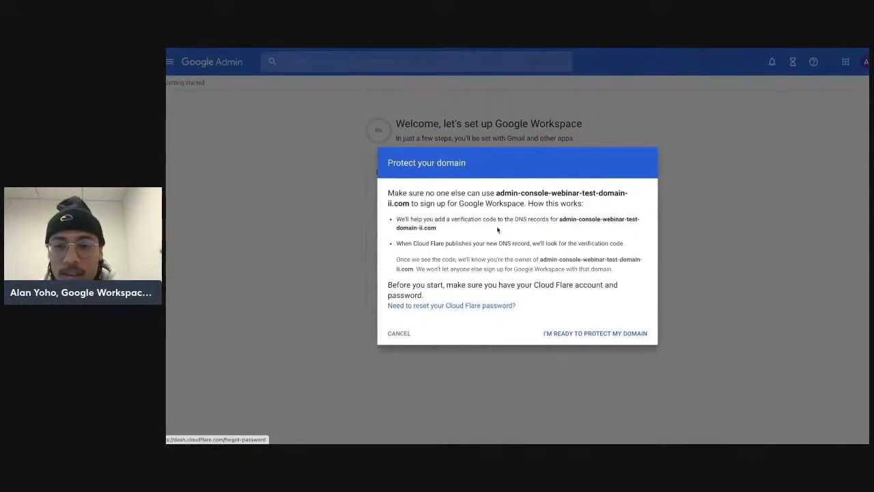
{"action": "left_click", "coordinate": [561, 334]}
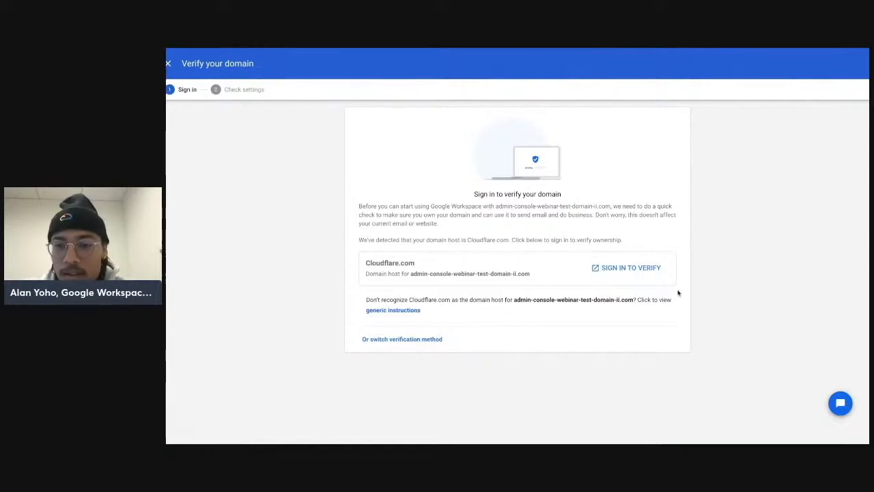
{"action": "left_click", "coordinate": [417, 340]}
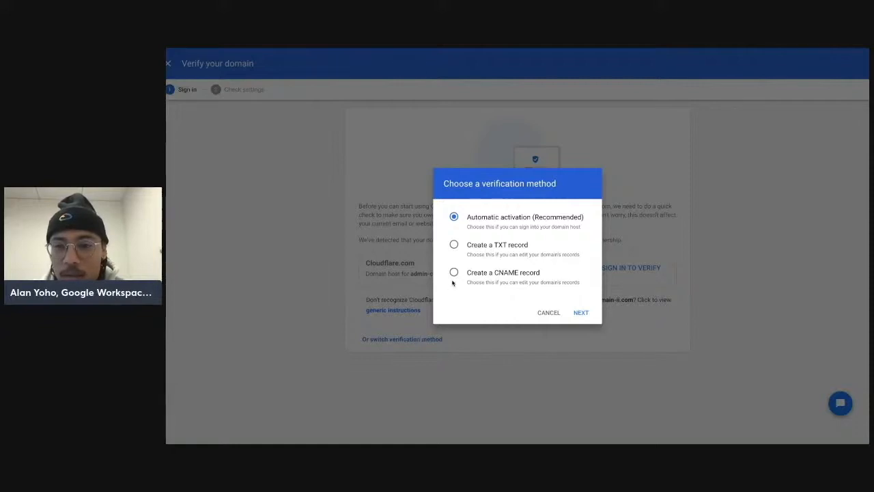
{"action": "left_click", "coordinate": [454, 245]}
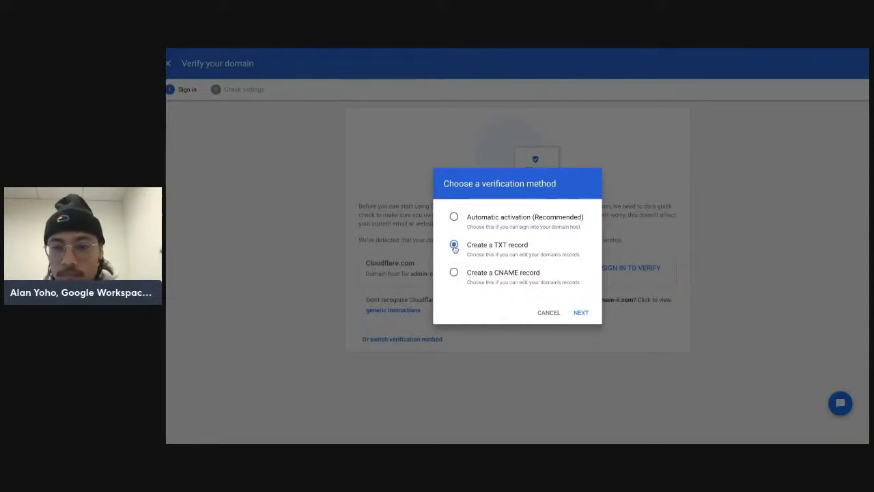
{"action": "left_click", "coordinate": [582, 312]}
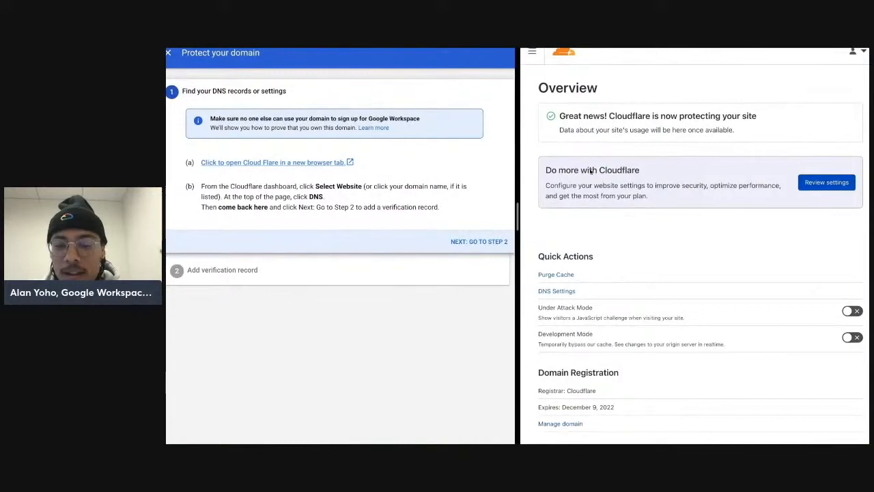
Step: Open the domain's DNS settings in Cloudflare and advance the Google guide to step 2, Add verification record
{"action": "left_click", "coordinate": [531, 52]}
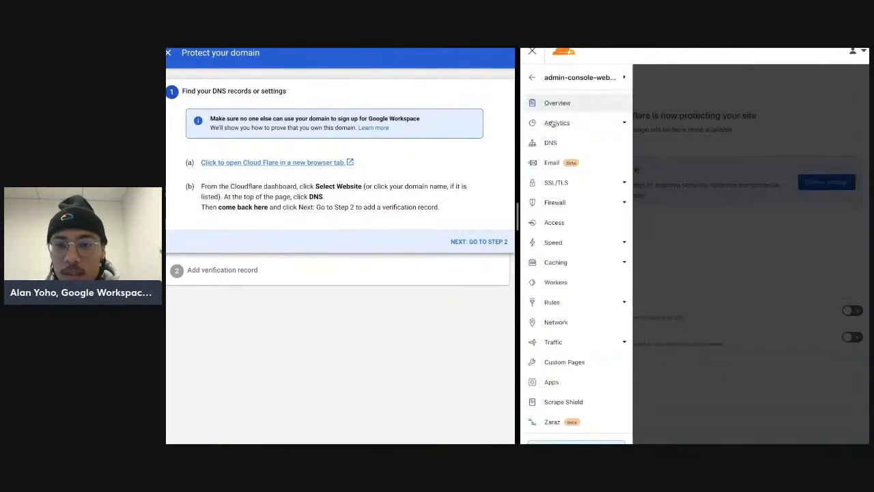
{"action": "left_click", "coordinate": [552, 142]}
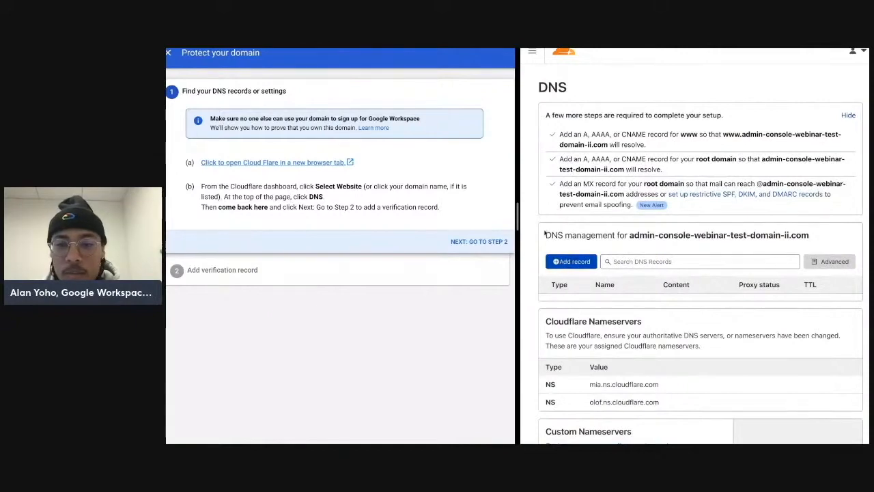
{"action": "scroll", "coordinate": [604, 239], "scroll_direction": "down", "scroll_amount": 3}
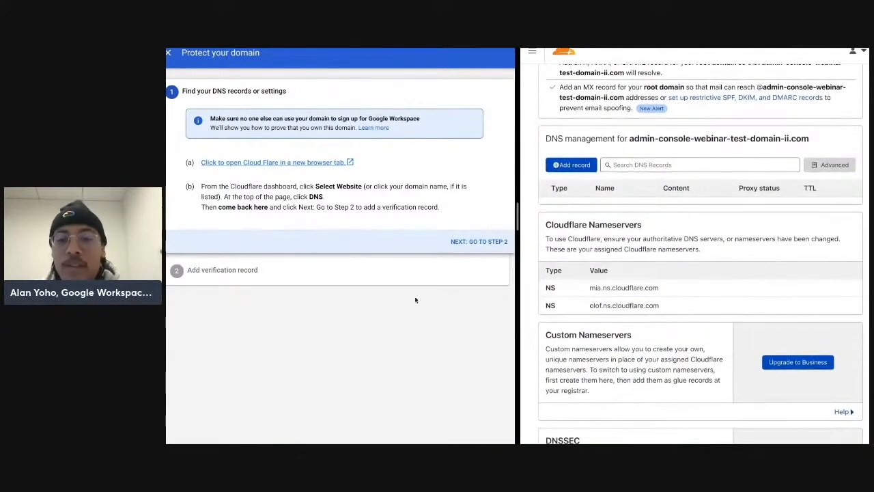
{"action": "left_click", "coordinate": [473, 241]}
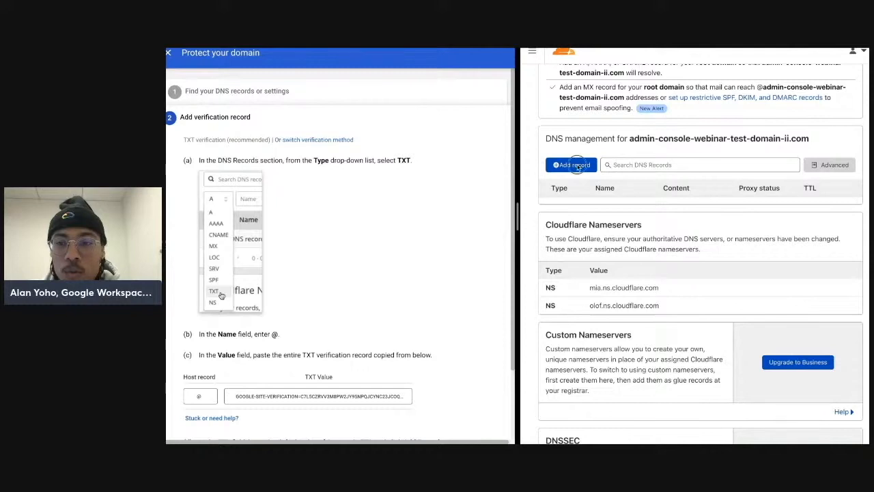
Step: In Cloudflare, add a new DNS record of type TXT with the name @
{"action": "left_click", "coordinate": [573, 166]}
{"action": "left_click", "coordinate": [568, 218]}
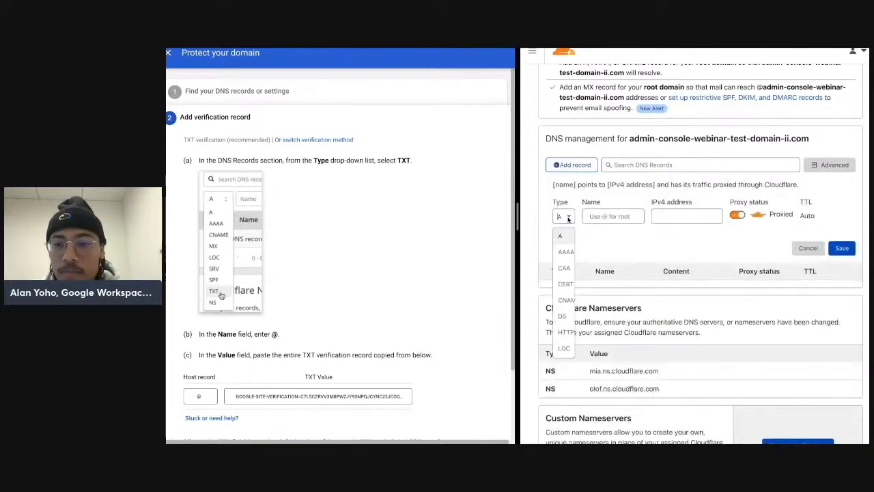
{"action": "scroll", "coordinate": [565, 287], "scroll_direction": "down", "scroll_amount": 3}
{"action": "scroll", "coordinate": [566, 308], "scroll_direction": "down", "scroll_amount": 3}
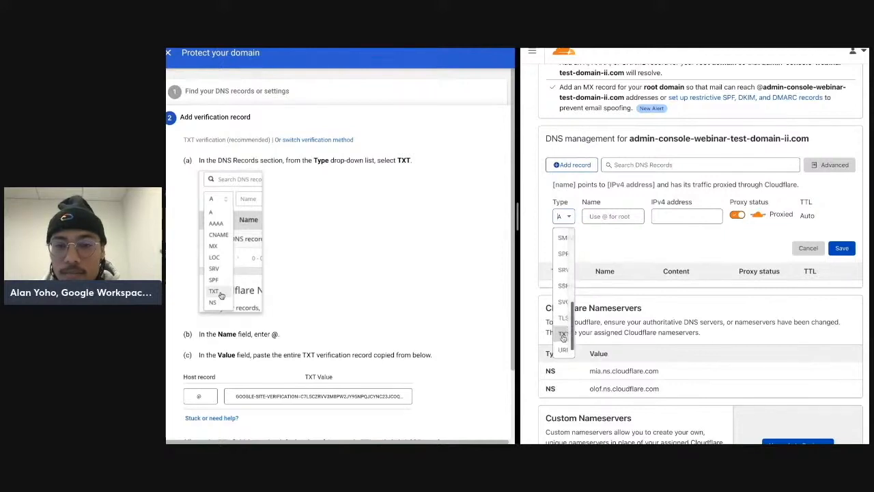
{"action": "left_click", "coordinate": [564, 336]}
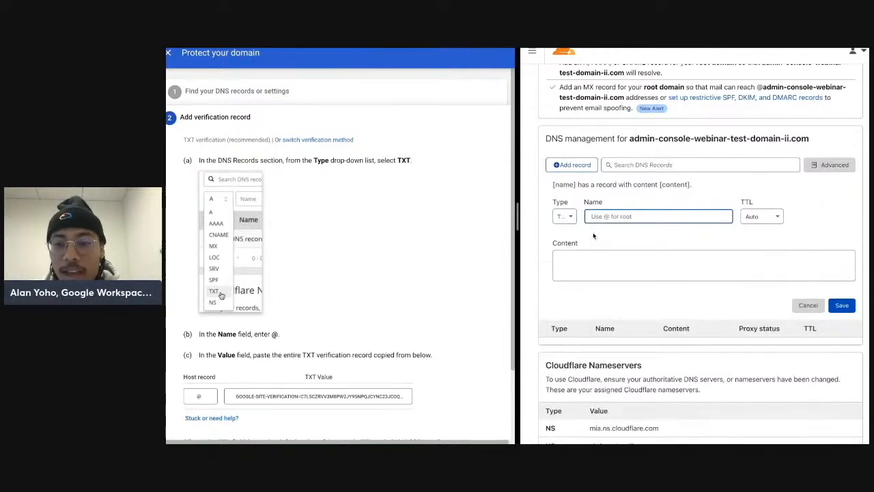
{"action": "type", "text": "@"}
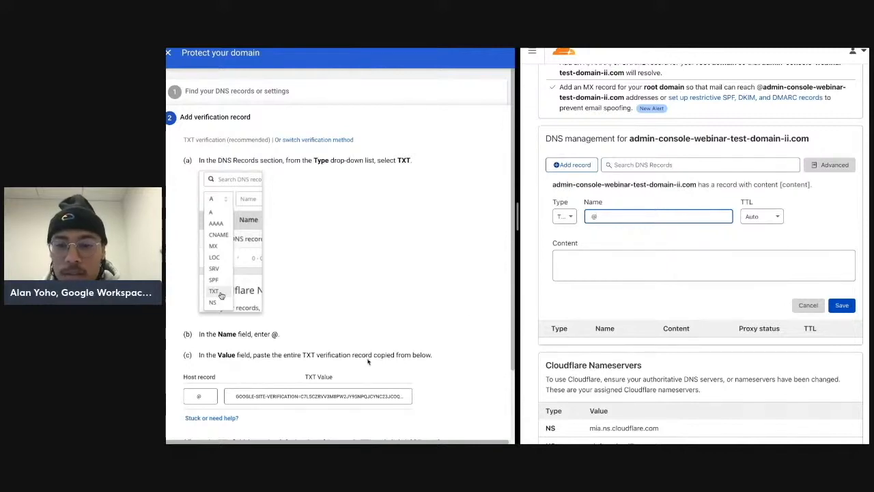
Step: Copy Google's TXT verification value, paste it as the record's content, and save the TXT record
{"action": "scroll", "coordinate": [369, 379], "scroll_direction": "down", "scroll_amount": 1}
{"action": "left_click", "coordinate": [345, 383]}
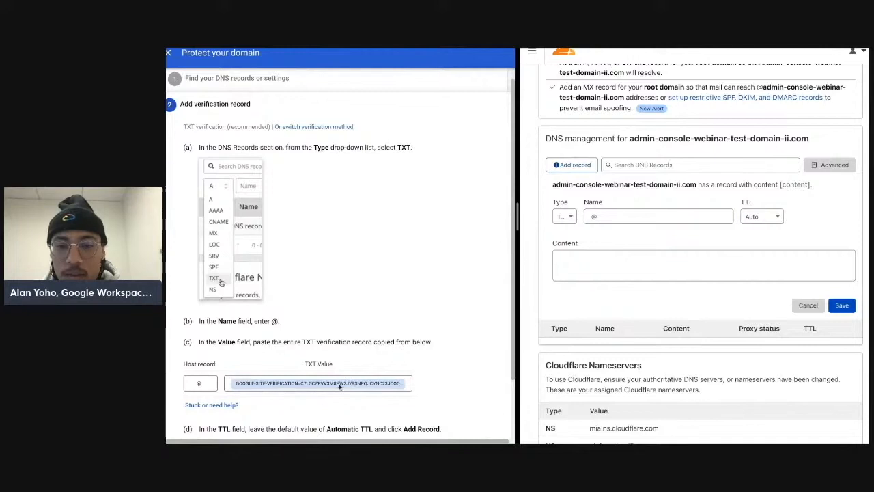
{"action": "scroll", "coordinate": [339, 388], "scroll_direction": "down", "scroll_amount": 2}
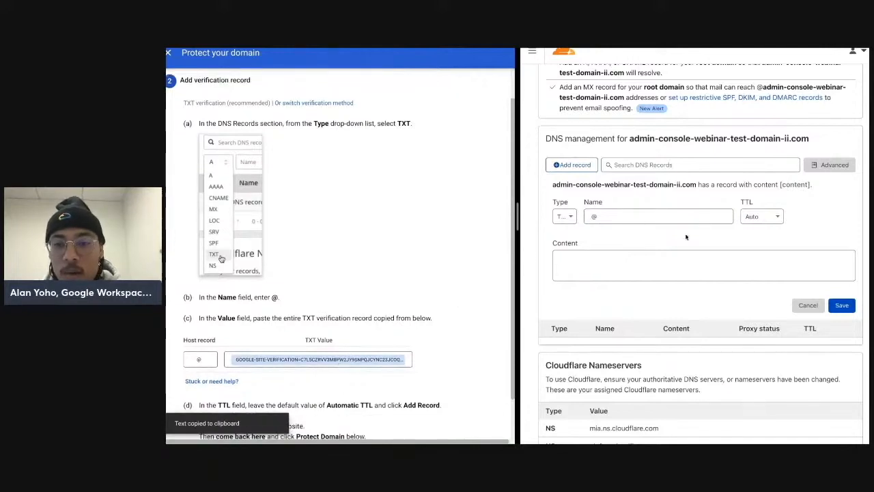
{"action": "left_click", "coordinate": [644, 260]}
{"action": "type", "text": "google-site-verification=C7L5cZrVv3m8pW2jY9SnpQjCync23jCOQKo0E138nN4"}
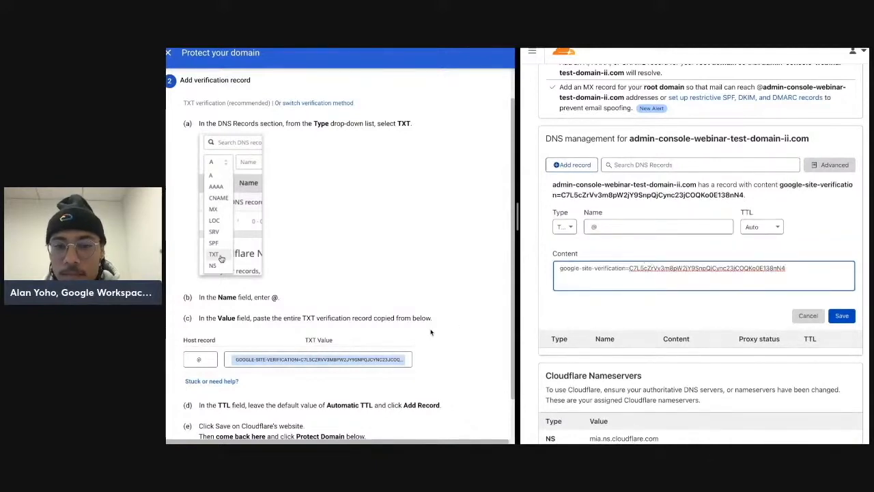
{"action": "scroll", "coordinate": [430, 332], "scroll_direction": "down", "scroll_amount": 1}
{"action": "left_click", "coordinate": [840, 316]}
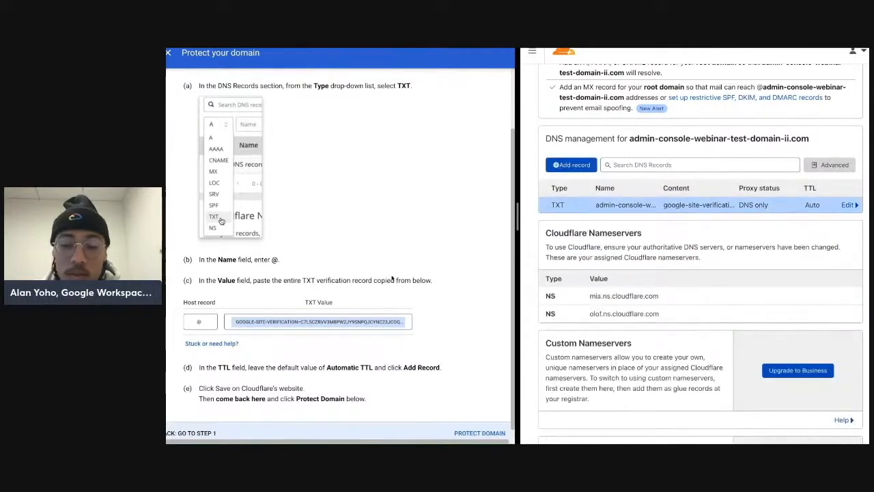
Step: Protect the domain in the Google guide and continue back to the setup overview
{"action": "scroll", "coordinate": [409, 279], "scroll_direction": "down", "scroll_amount": 1}
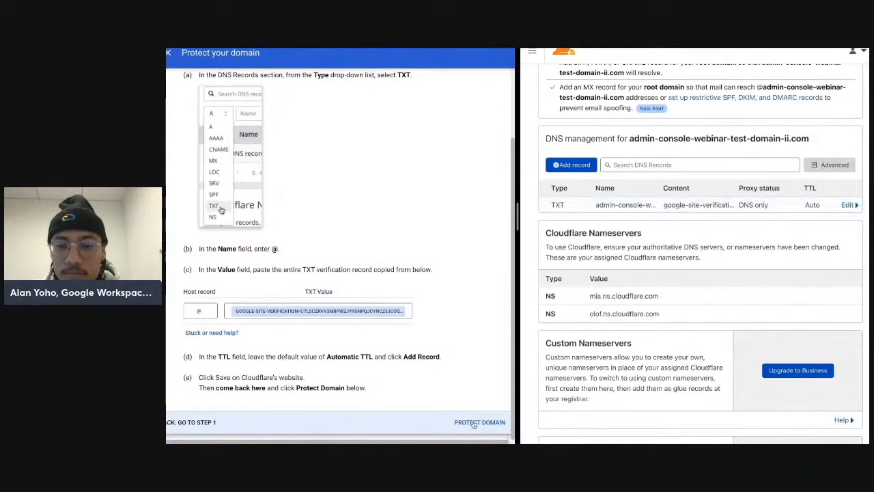
{"action": "left_click", "coordinate": [474, 423]}
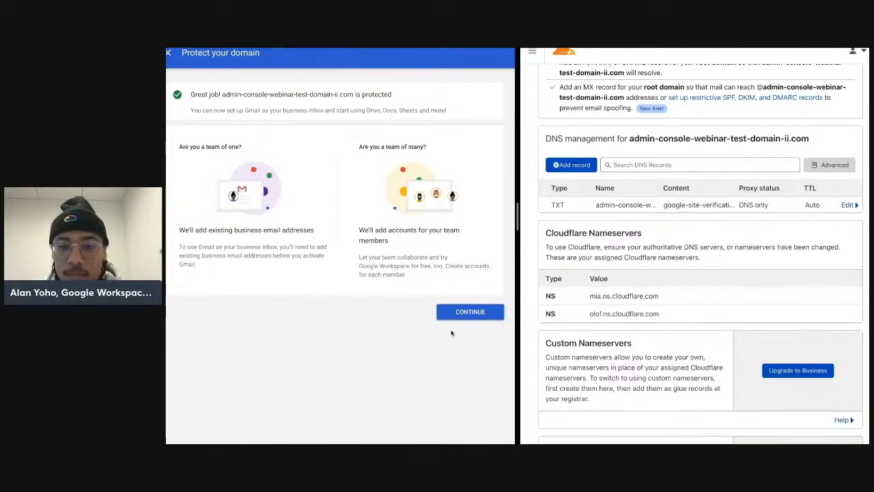
{"action": "left_click", "coordinate": [464, 316]}
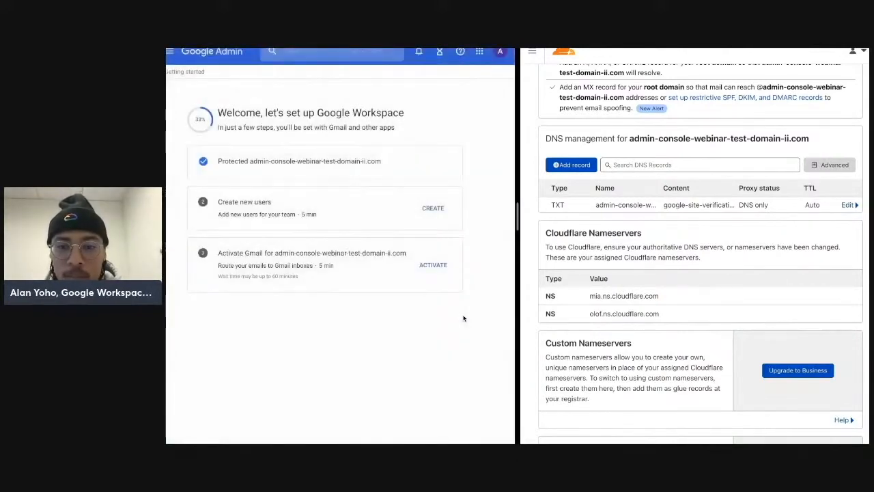
Step: Start activating Gmail and switch the verification method to Manual activation
{"action": "left_click", "coordinate": [431, 267]}
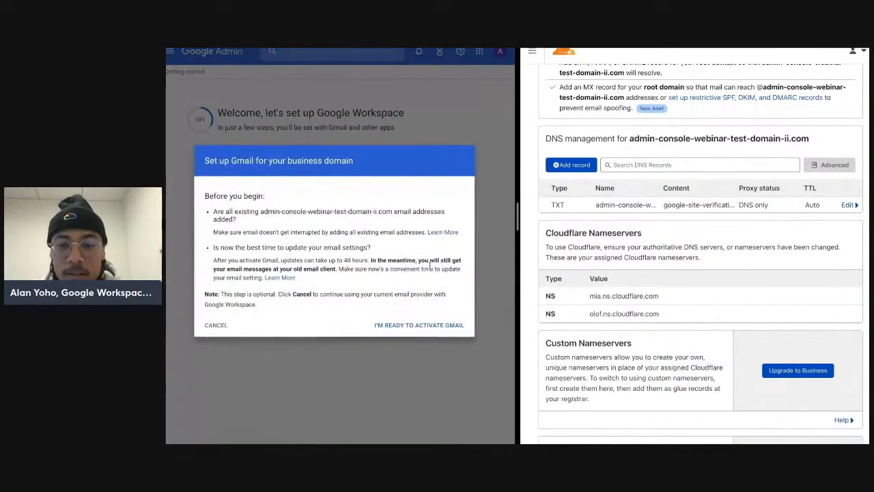
{"action": "left_click", "coordinate": [439, 325]}
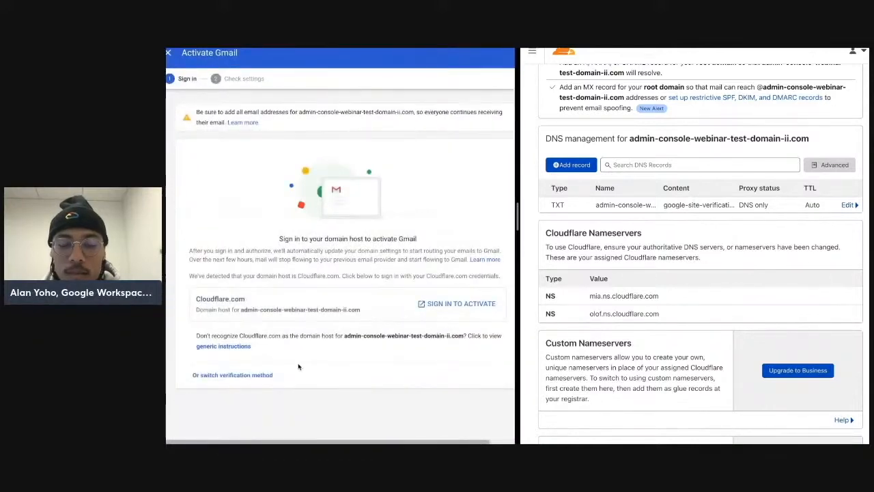
{"action": "left_click", "coordinate": [245, 377]}
{"action": "left_click", "coordinate": [271, 257]}
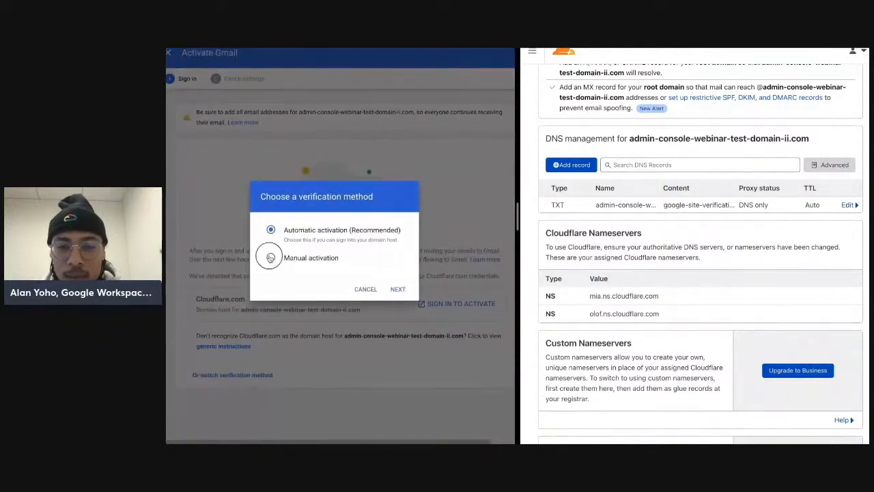
{"action": "left_click", "coordinate": [398, 289]}
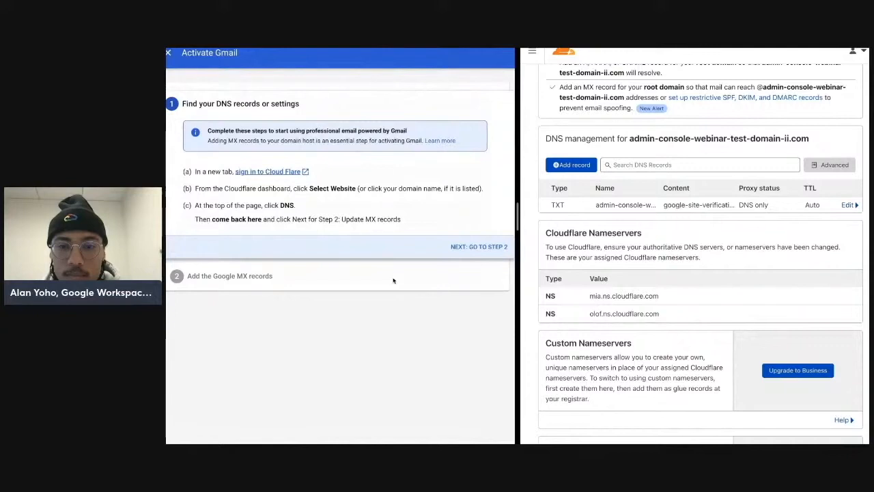
Step: Advance the Google guide to the MX records step and start a new DNS record in Cloudflare while reading the instructions
{"action": "left_click", "coordinate": [477, 248]}
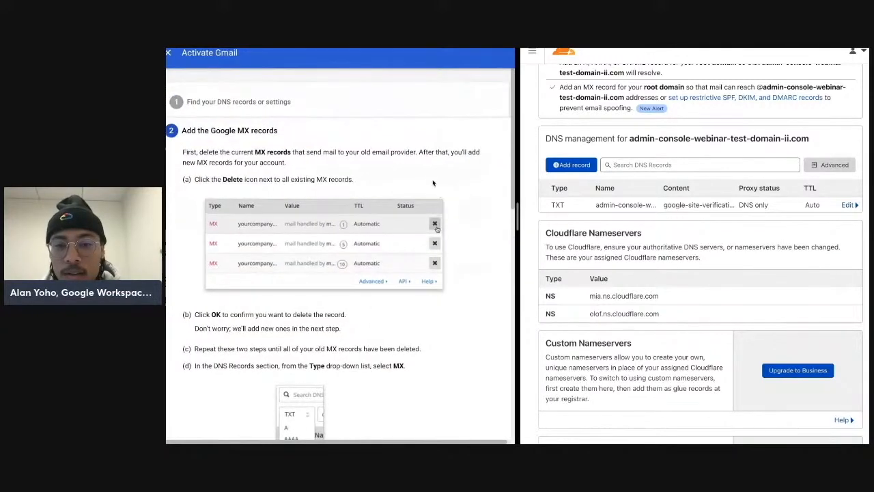
{"action": "left_click", "coordinate": [572, 167]}
{"action": "scroll", "coordinate": [427, 214], "scroll_direction": "down", "scroll_amount": 5}
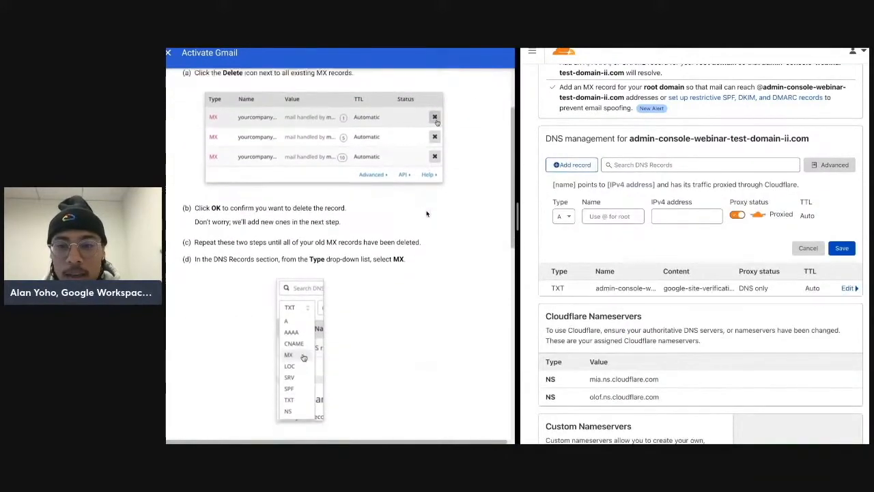
{"action": "scroll", "coordinate": [426, 213], "scroll_direction": "down", "scroll_amount": 8}
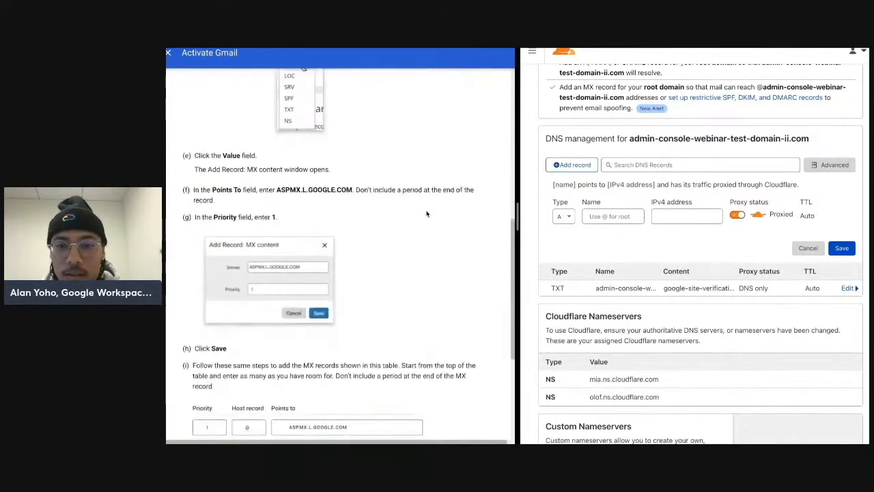
{"action": "scroll", "coordinate": [426, 213], "scroll_direction": "down", "scroll_amount": 3}
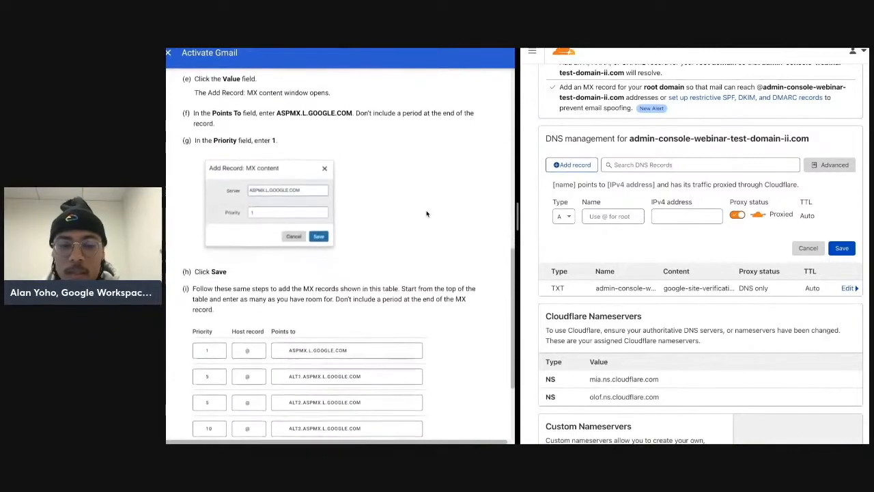
{"action": "scroll", "coordinate": [426, 213], "scroll_direction": "down", "scroll_amount": 4}
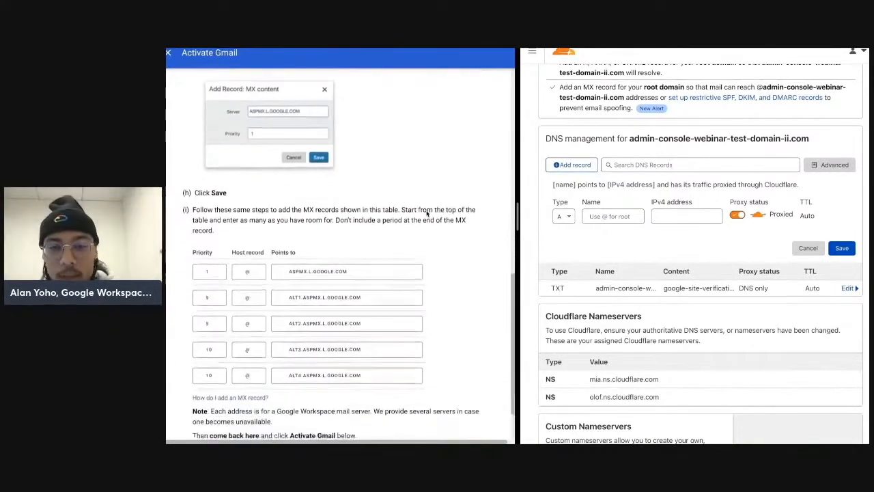
{"action": "scroll", "coordinate": [426, 213], "scroll_direction": "down", "scroll_amount": 1}
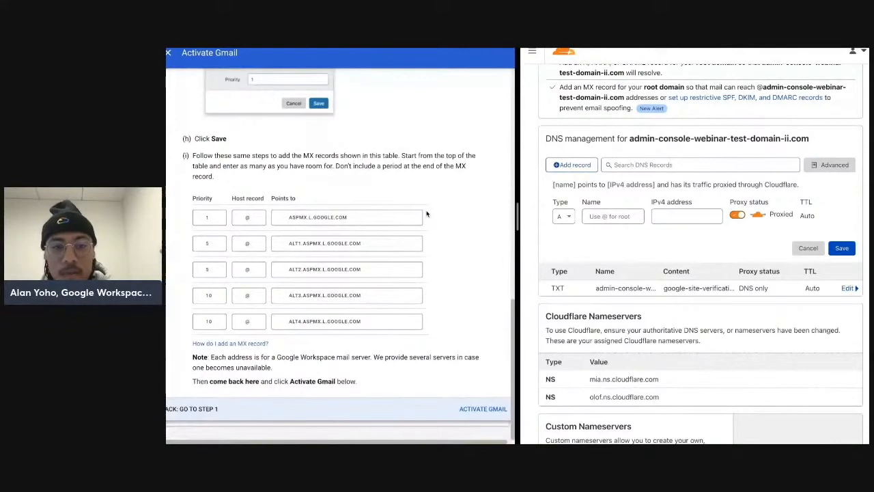
Step: Add an MX record named @ with mail server ASPMX.L.GOOGLE.COM and priority 1, and save it
{"action": "left_click", "coordinate": [574, 217]}
{"action": "scroll", "coordinate": [567, 278], "scroll_direction": "down", "scroll_amount": 1}
{"action": "left_click", "coordinate": [562, 333]}
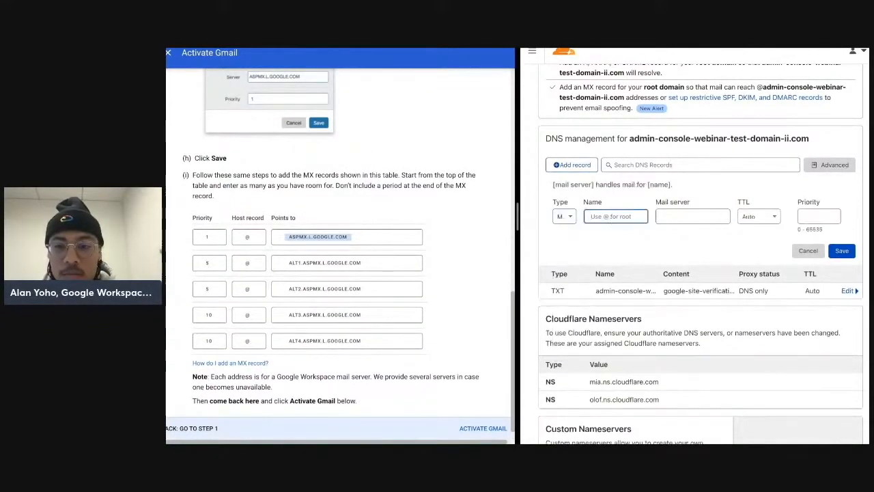
{"action": "type", "text": "ASPMX.L.GOOGLE.COM"}
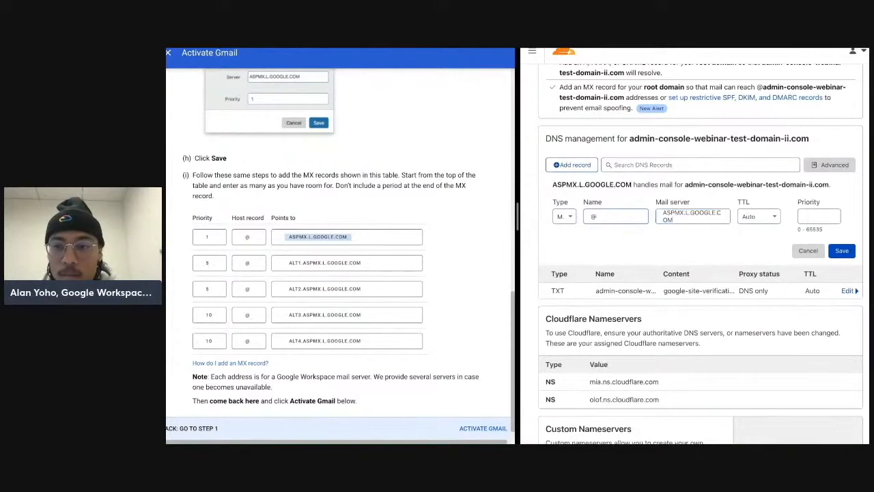
{"action": "left_click", "coordinate": [841, 250]}
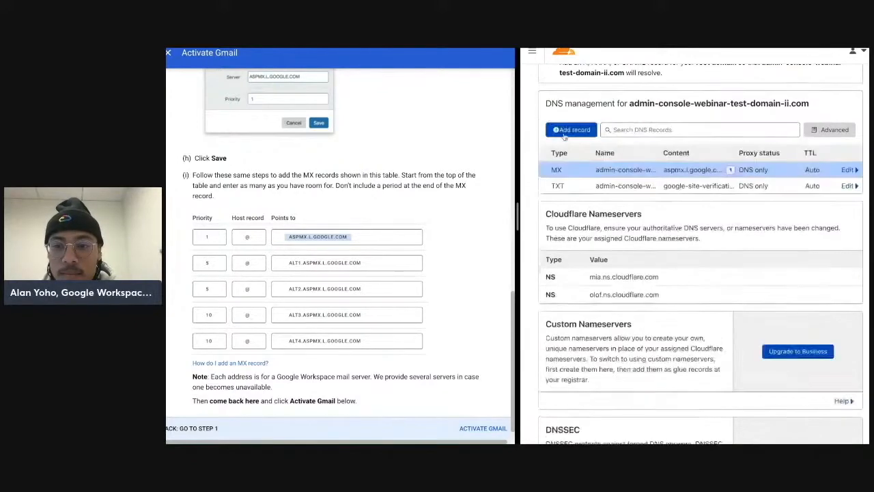
Step: Copy ALT1.ASPMX.L.GOOGLE.COM and add a second MX record named @ pointing to it with priority 5
{"action": "left_click", "coordinate": [316, 262]}
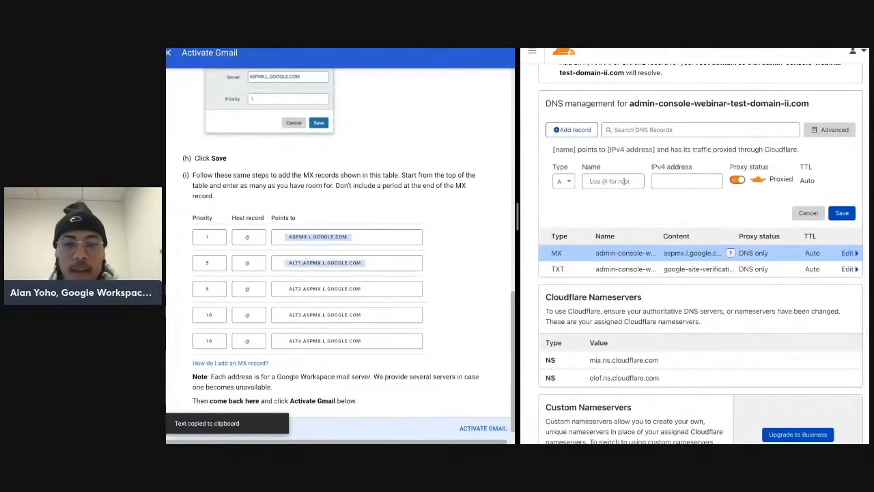
{"action": "left_click", "coordinate": [564, 181]}
{"action": "scroll", "coordinate": [564, 281], "scroll_direction": "down", "scroll_amount": 3}
{"action": "left_click", "coordinate": [566, 225]}
{"action": "left_click", "coordinate": [605, 184]}
{"action": "key", "text": "ctrl+v"}
{"action": "key", "text": "Tab"}
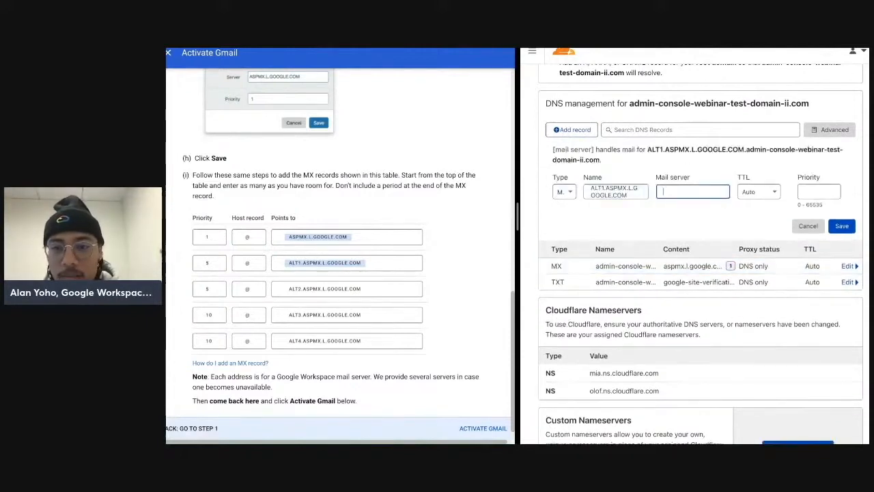
{"action": "key", "text": "ctrl+z"}
{"action": "type", "text": "@"}
{"action": "key", "text": "Tab"}
{"action": "key", "text": "ctrl+v"}
{"action": "key", "text": "Tab"}
{"action": "key", "text": "Tab"}
{"action": "type", "text": "4"}
{"action": "left_click", "coordinate": [834, 179]}
{"action": "left_click", "coordinate": [842, 215]}
Step: Copy ALT2.ASPMX.L.GOOGLE.COM and add an MX record named @ pointing to it with priority 5
{"action": "left_click", "coordinate": [570, 129]}
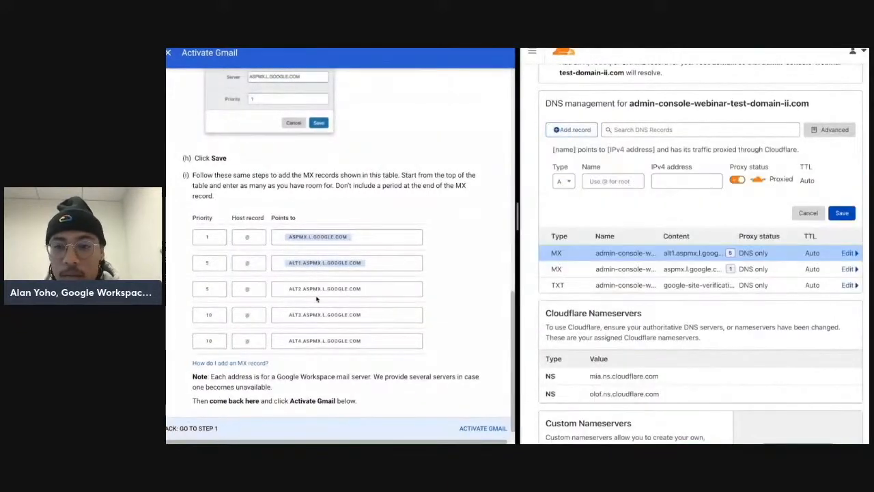
{"action": "left_click", "coordinate": [324, 288]}
{"action": "left_click", "coordinate": [613, 181]}
{"action": "left_click", "coordinate": [564, 181]}
{"action": "scroll", "coordinate": [564, 229], "scroll_direction": "down", "scroll_amount": 3}
{"action": "left_click", "coordinate": [566, 222]}
{"action": "left_click", "coordinate": [606, 182]}
{"action": "type", "text": "@"}
{"action": "key", "text": "Tab"}
{"action": "key", "text": "ctrl+v"}
{"action": "key", "text": "Tab"}
{"action": "type", "text": "5"}
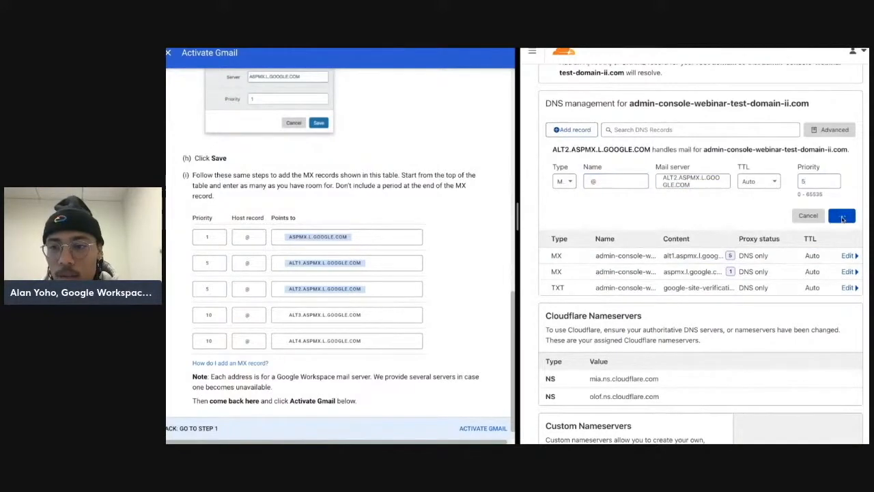
{"action": "left_click", "coordinate": [842, 215]}
Step: Add an MX record named @ pointing to the copied ALT3.ASPMX.L.GOOGLE.COM with priority 10
{"action": "left_click", "coordinate": [571, 129]}
{"action": "left_click", "coordinate": [566, 182]}
{"action": "scroll", "coordinate": [564, 232], "scroll_direction": "down", "scroll_amount": 3}
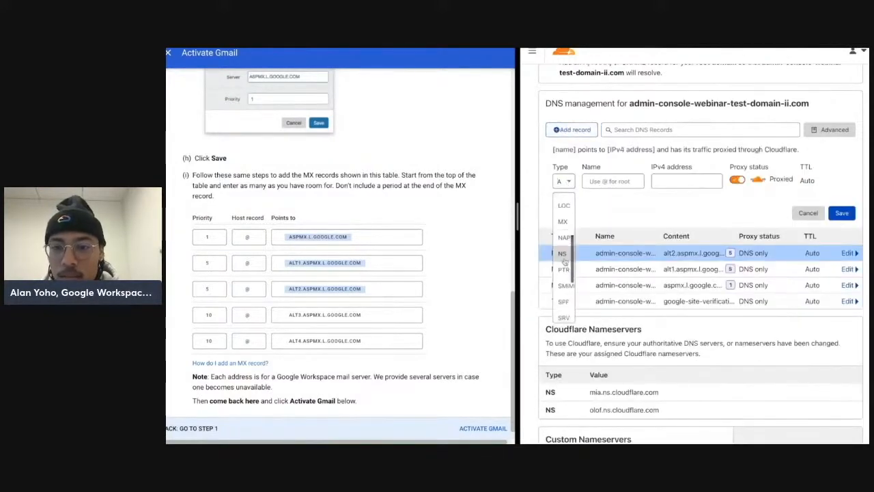
{"action": "left_click", "coordinate": [564, 221]}
{"action": "left_click", "coordinate": [603, 182]}
{"action": "left_click", "coordinate": [323, 314]}
{"action": "left_click", "coordinate": [604, 181]}
{"action": "type", "text": "#"}
{"action": "key", "text": "Tab"}
{"action": "key", "text": "ctrl+v"}
{"action": "key", "text": "Tab"}
{"action": "type", "text": "10"}
{"action": "key", "text": "Return"}
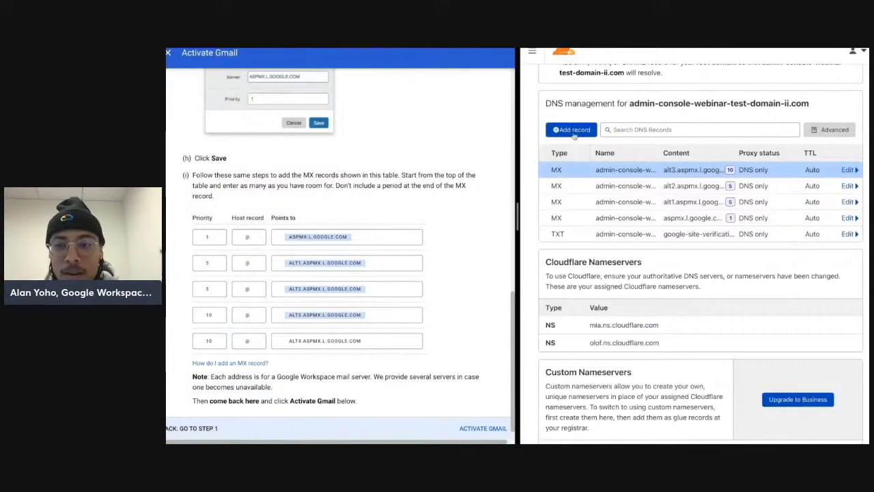
Step: Copy ALT4.ASPMX.L.GOOGLE.COM and add an MX record named @ pointing to it with priority 10
{"action": "left_click", "coordinate": [340, 339]}
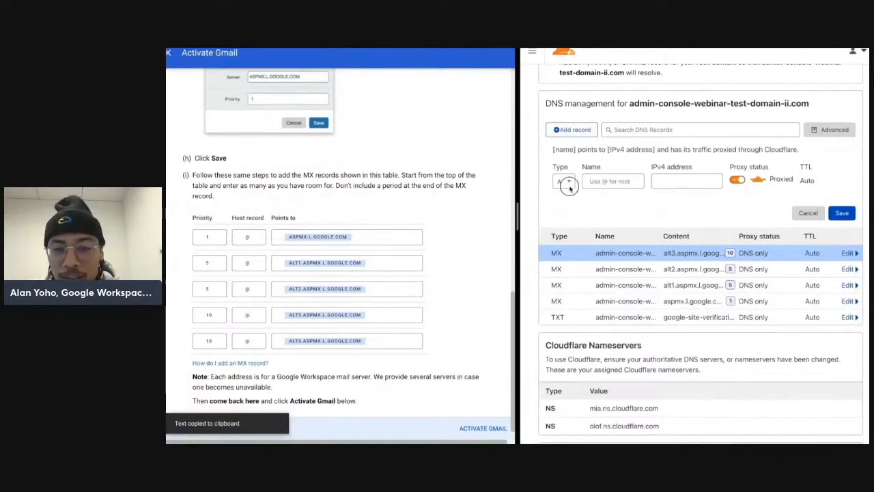
{"action": "left_click", "coordinate": [563, 181]}
{"action": "scroll", "coordinate": [566, 252], "scroll_direction": "down", "scroll_amount": 4}
{"action": "scroll", "coordinate": [568, 244], "scroll_direction": "up", "scroll_amount": 1}
{"action": "left_click", "coordinate": [566, 229]}
{"action": "left_click", "coordinate": [617, 181]}
{"action": "type", "text": "@"}
{"action": "key", "text": "Tab"}
{"action": "key", "text": "ctrl+v"}
{"action": "key", "text": "Tab"}
{"action": "type", "text": "10"}
{"action": "key", "text": "Return"}
Step: Activate Gmail in the Google guide, finish the wizard, and skip user creation for now
{"action": "scroll", "coordinate": [430, 396], "scroll_direction": "down", "scroll_amount": 1}
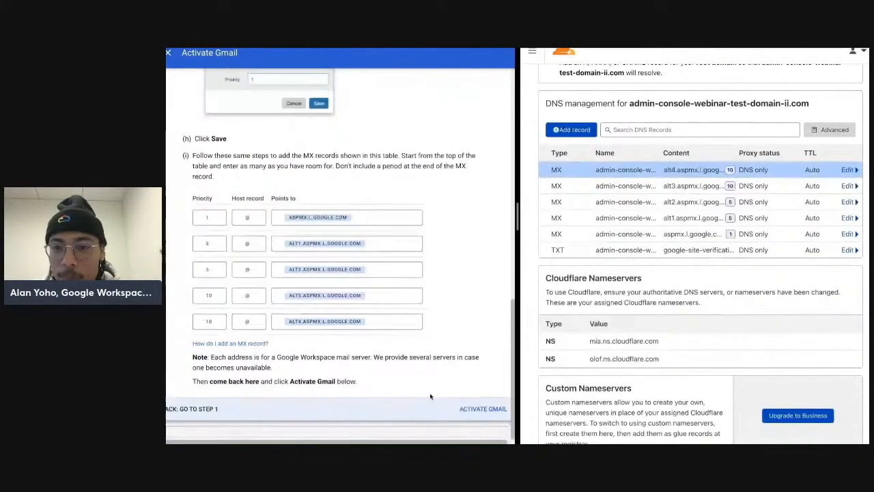
{"action": "left_click", "coordinate": [481, 410]}
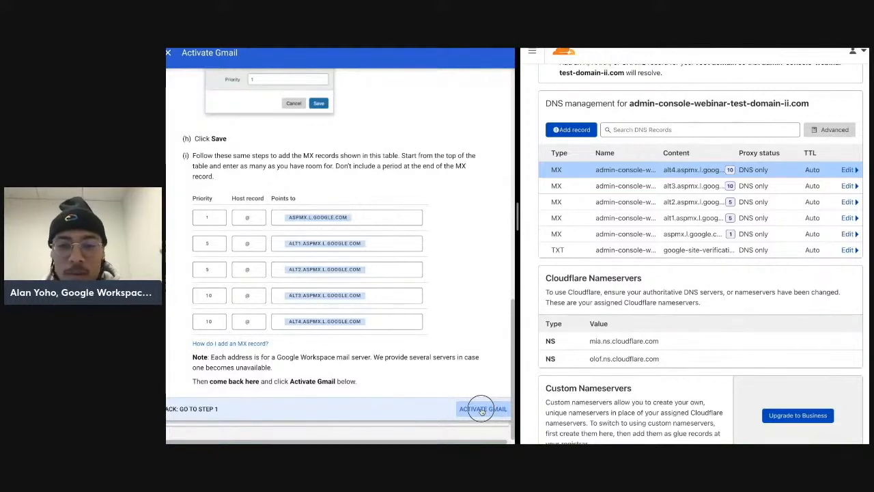
{"action": "left_click", "coordinate": [482, 410]}
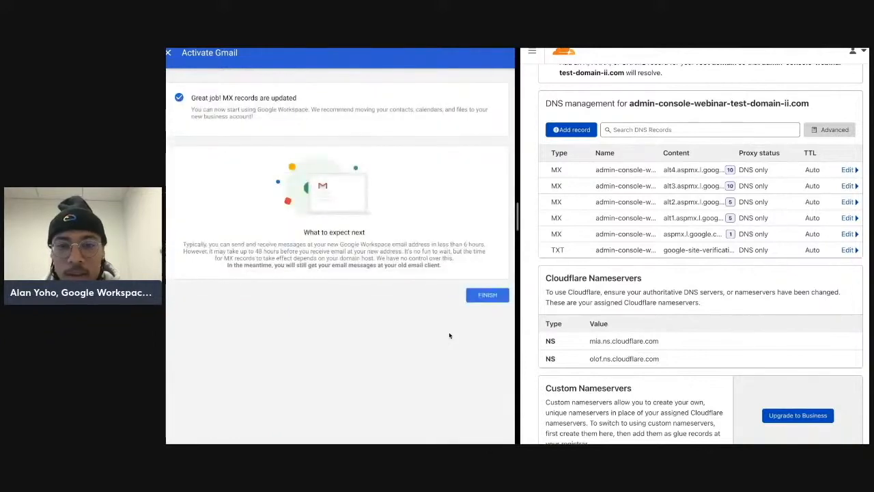
{"action": "left_click", "coordinate": [497, 297]}
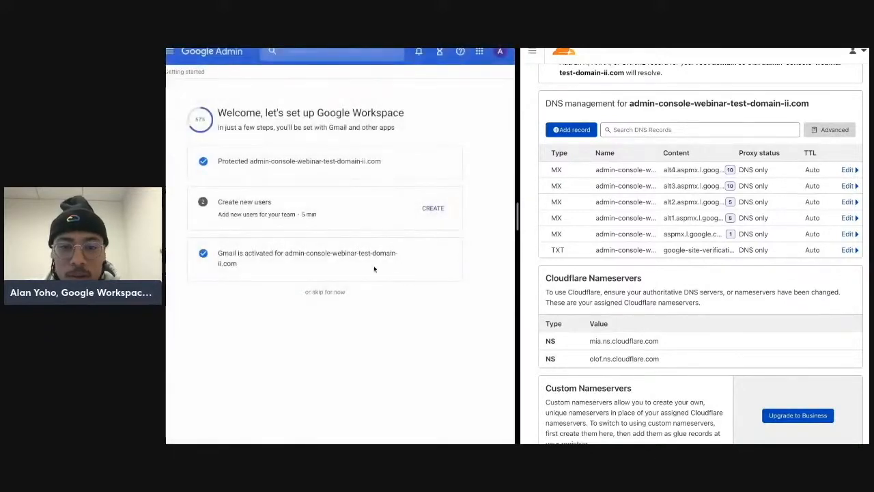
{"action": "left_click", "coordinate": [326, 293]}
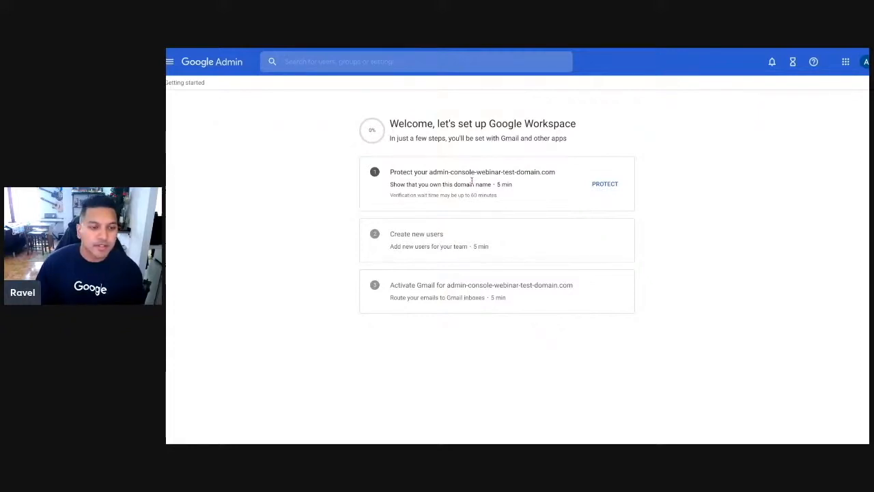
Step: Protect the domain by signing in to Cloudflare to verify and authorizing Google's TXT verification record
{"action": "left_click", "coordinate": [603, 187]}
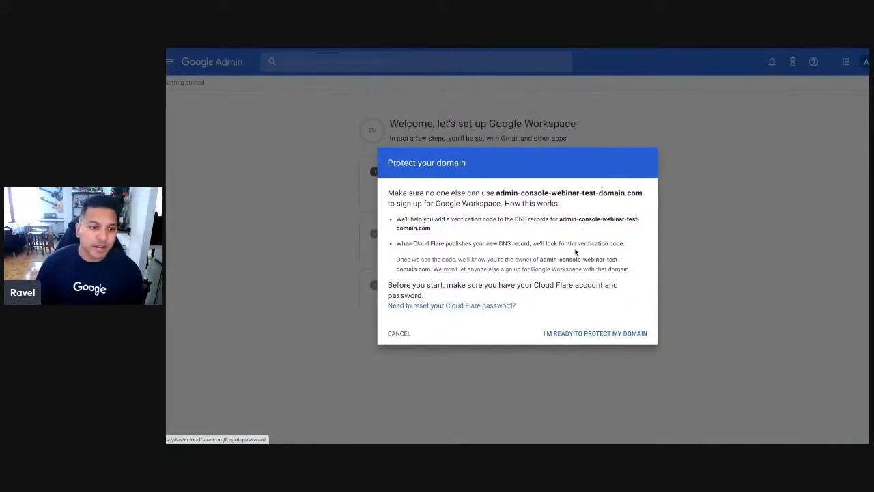
{"action": "left_click", "coordinate": [602, 334]}
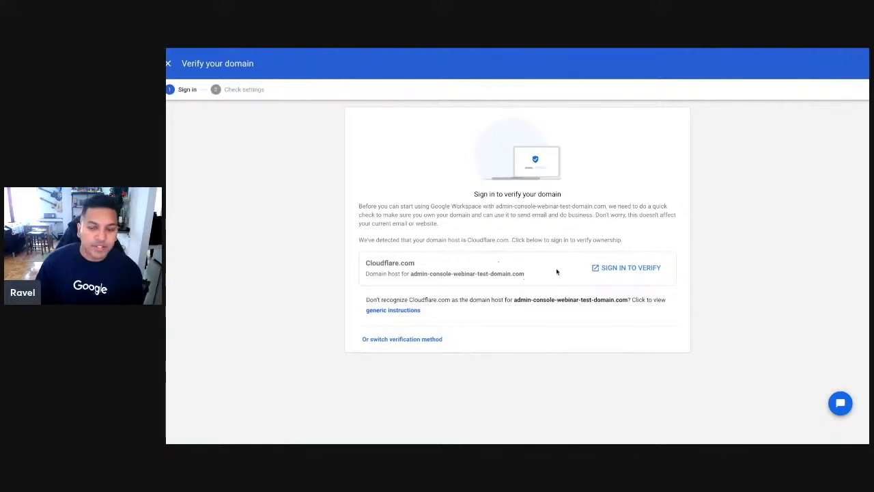
{"action": "left_click", "coordinate": [609, 270]}
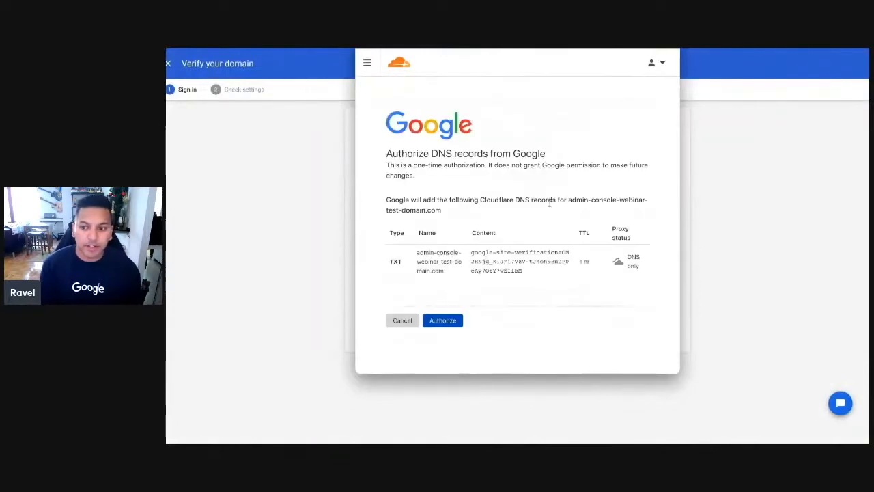
{"action": "left_click", "coordinate": [454, 325]}
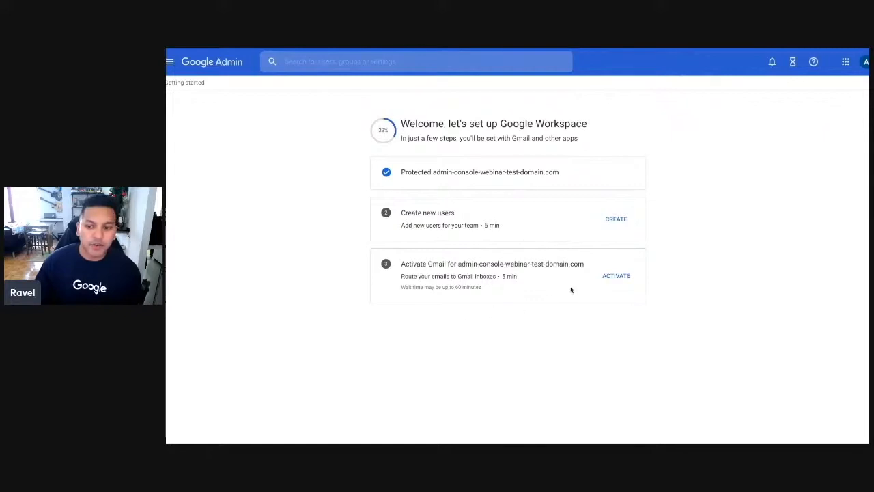
Step: Activate Gmail by signing in to Cloudflare, authorizing Google's MX and SPF records, and return to the Cloudflare tab
{"action": "left_click", "coordinate": [613, 278]}
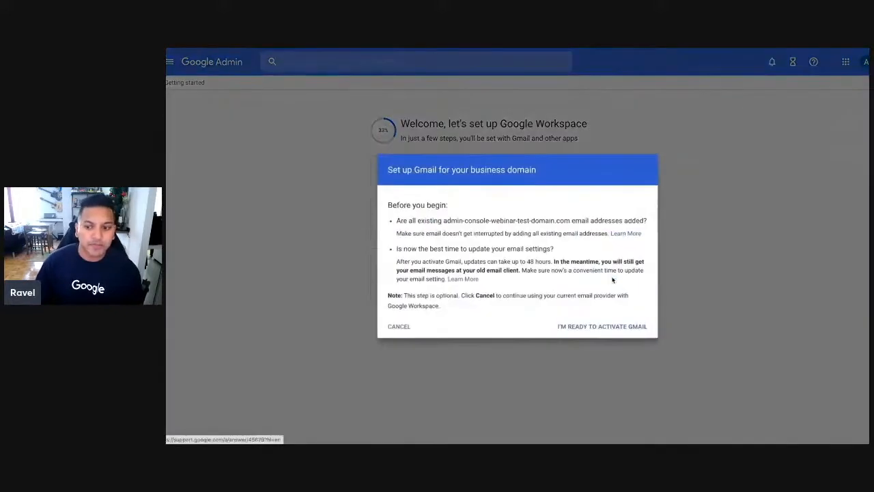
{"action": "left_click", "coordinate": [612, 327]}
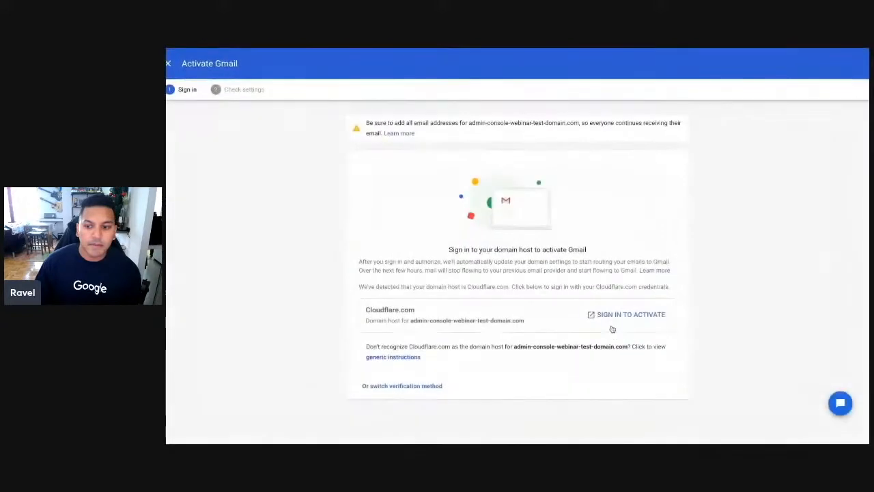
{"action": "left_click", "coordinate": [622, 319]}
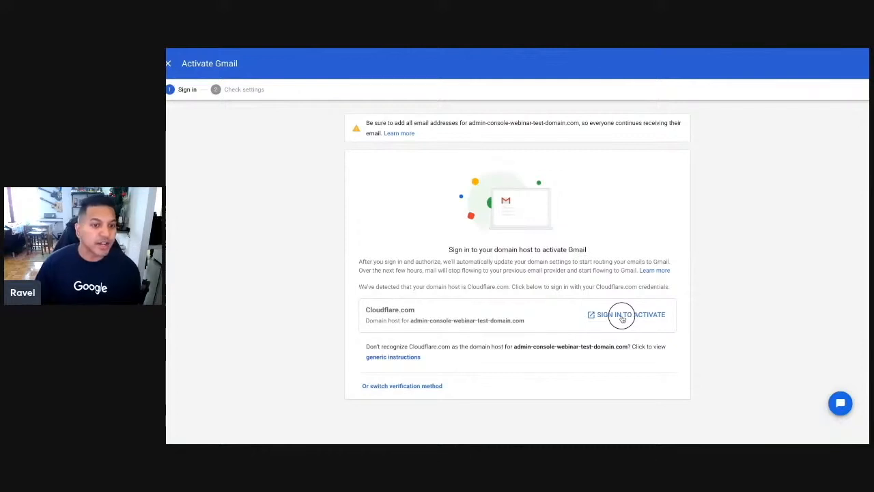
{"action": "left_click", "coordinate": [622, 317]}
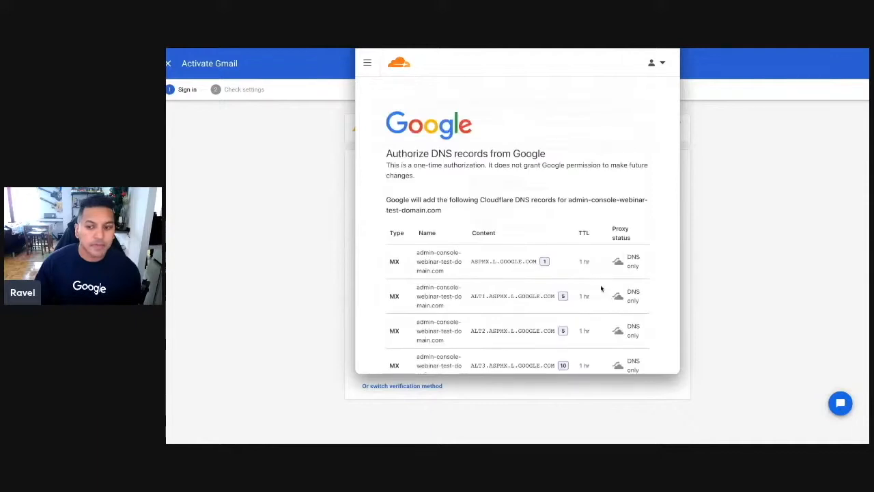
{"action": "scroll", "coordinate": [601, 287], "scroll_direction": "down", "scroll_amount": 2}
{"action": "scroll", "coordinate": [601, 287], "scroll_direction": "down", "scroll_amount": 2}
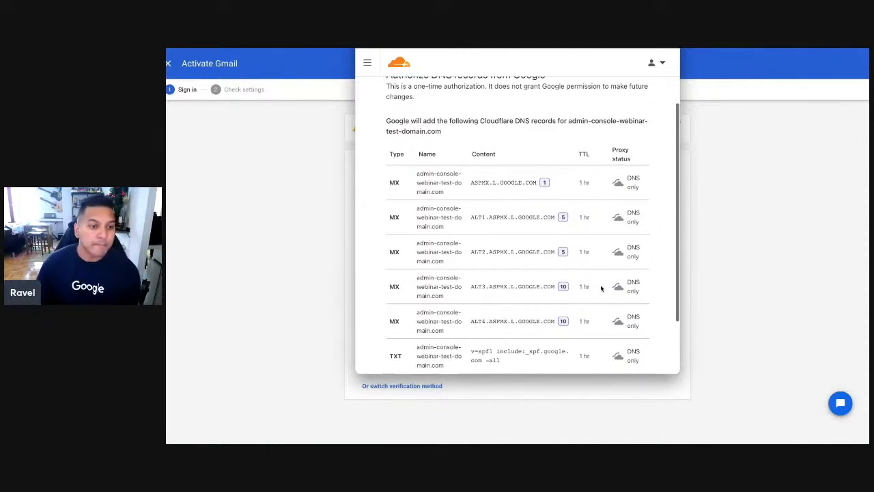
{"action": "scroll", "coordinate": [601, 289], "scroll_direction": "down", "scroll_amount": 2}
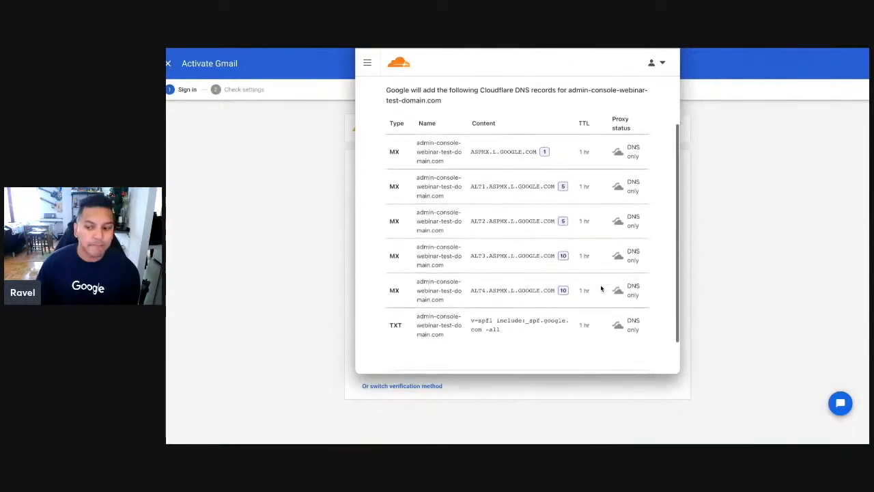
{"action": "scroll", "coordinate": [601, 288], "scroll_direction": "down", "scroll_amount": 2}
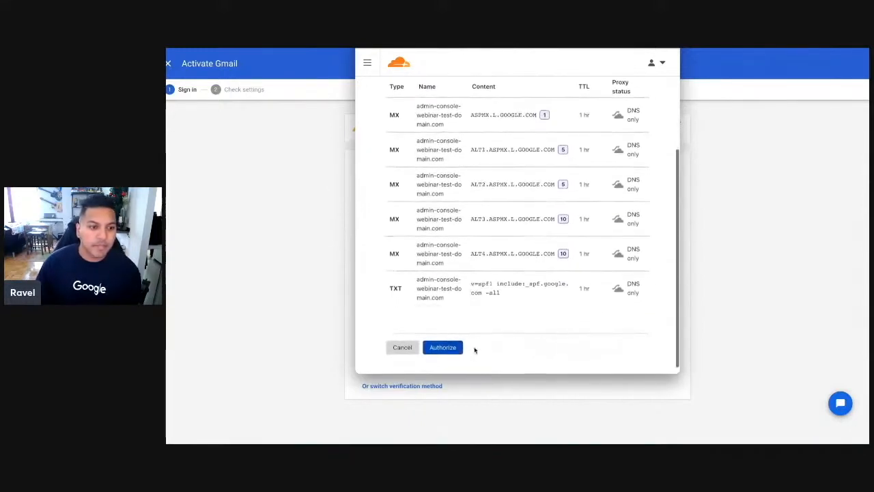
{"action": "left_click", "coordinate": [444, 348]}
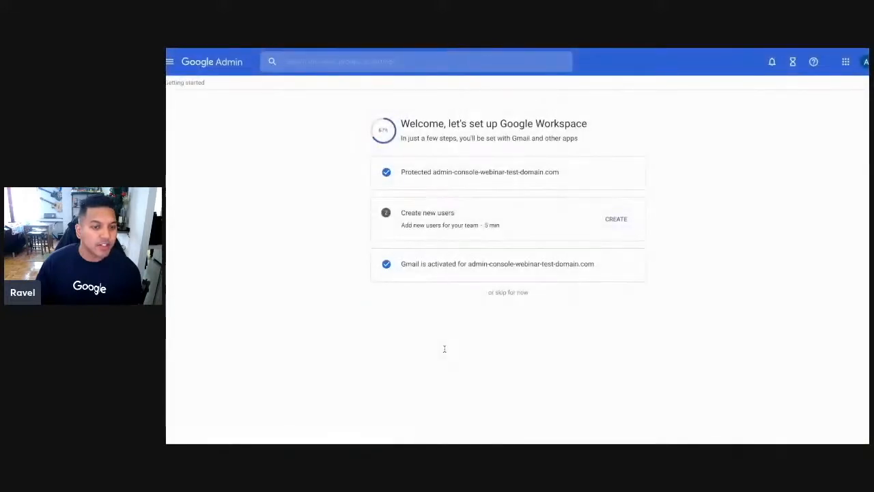
{"action": "key", "text": "ctrl+Tab"}
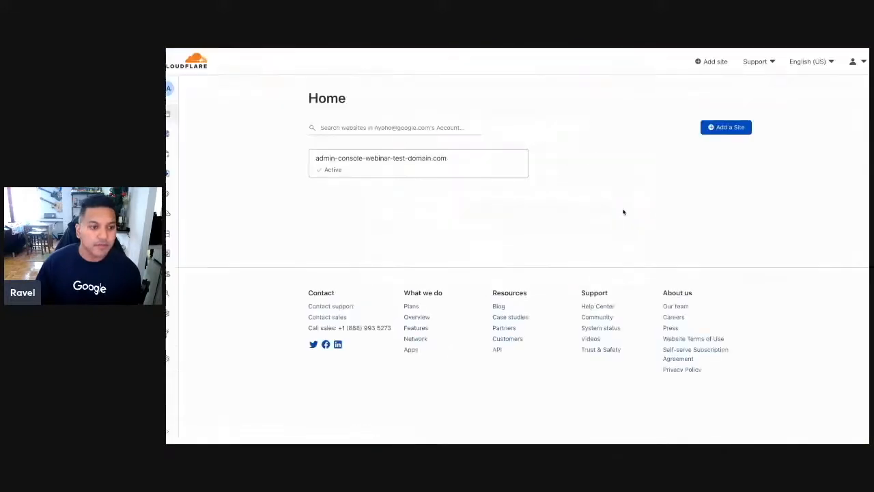